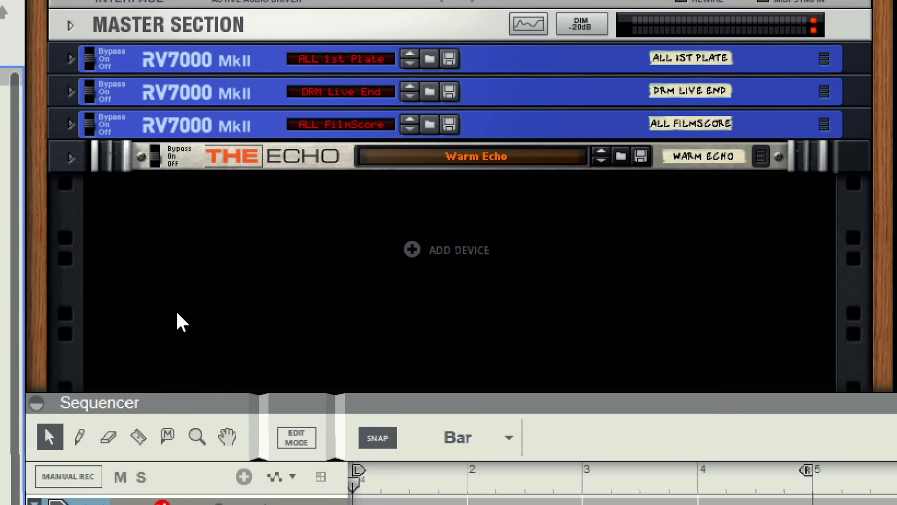
# Step: Look through the instrument devices that can be added to the empty rack
pyautogui.rightClick(445, 254)
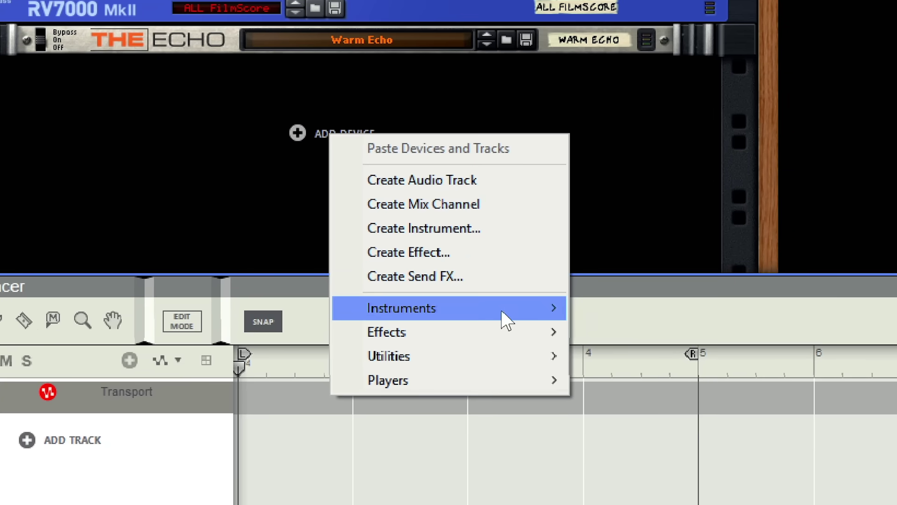
pyautogui.moveTo(600, 402)
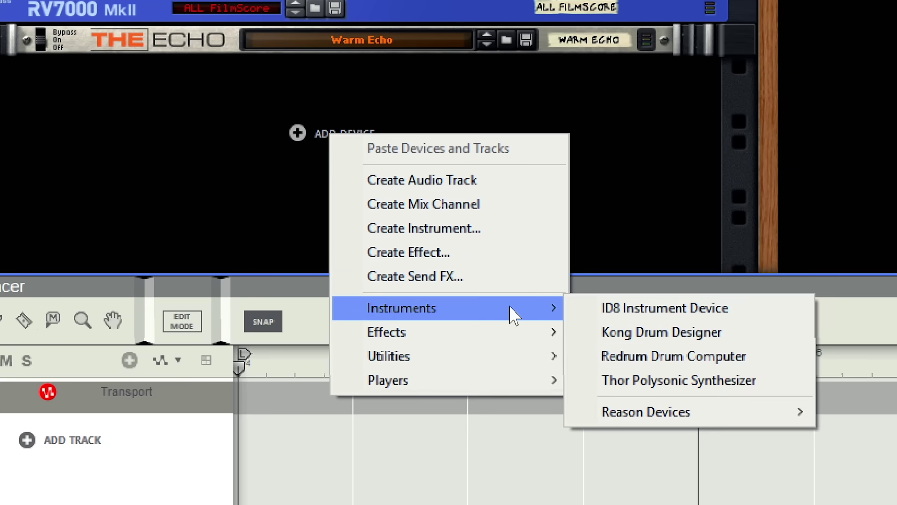
pyautogui.click(643, 324)
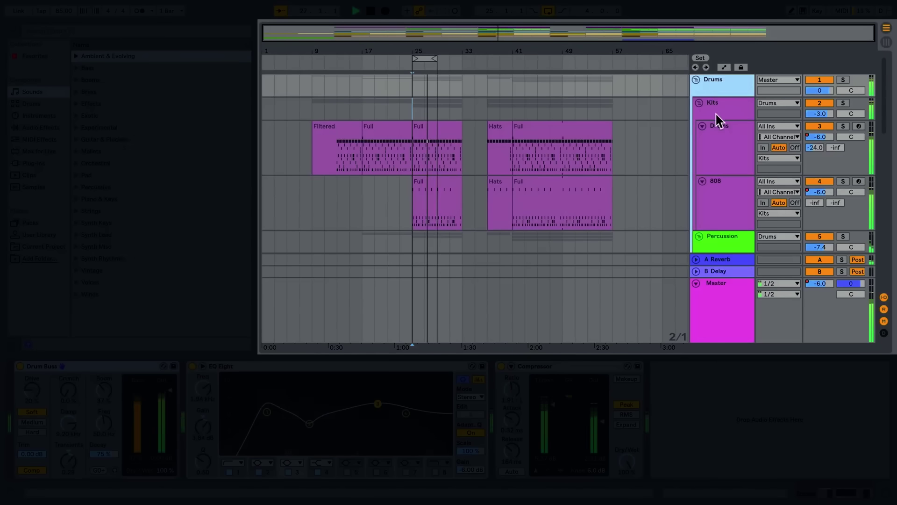
# Step: Switch to Ableton Live and select the Kits group track, its drum kit track and the 808 track in turn
pyautogui.click(717, 118)
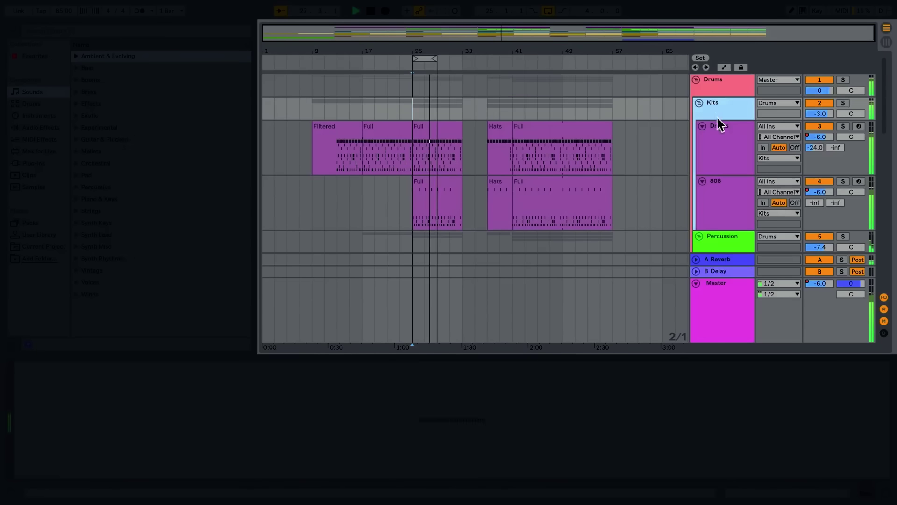
pyautogui.click(725, 159)
pyautogui.click(730, 214)
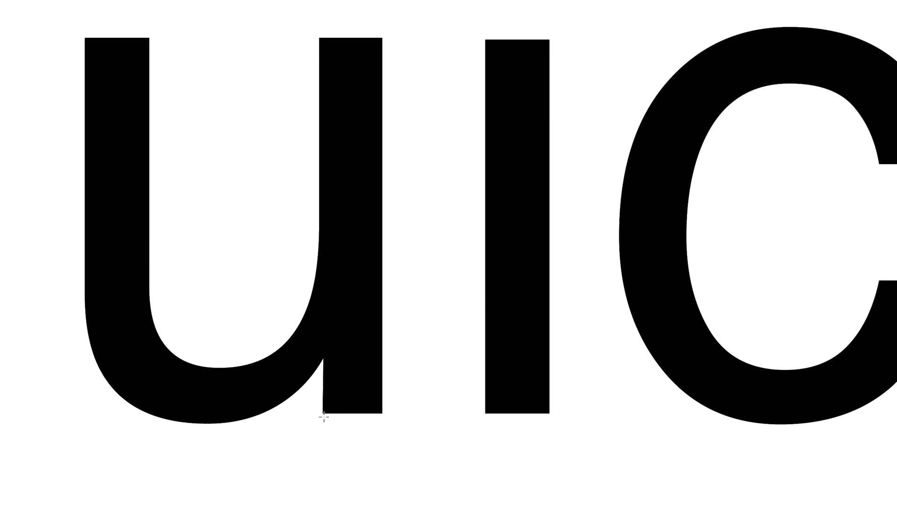
# Step: Switch to Illustrator and draw rectangles aligning the baselines of u and i, the crossbars of t and f, and the counters of d and o
pyautogui.moveTo(524, 436); pyautogui.dragTo(549, 433)
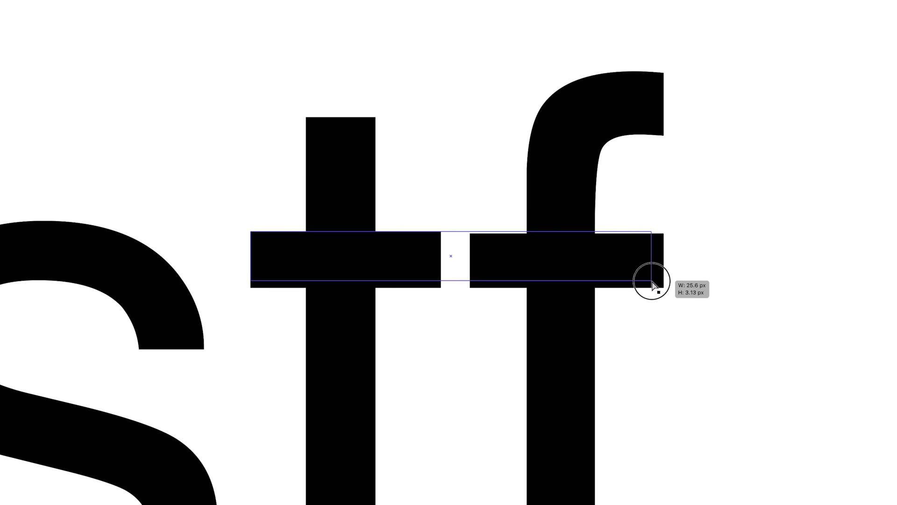
pyautogui.moveTo(665, 289); pyautogui.dragTo(665, 289)
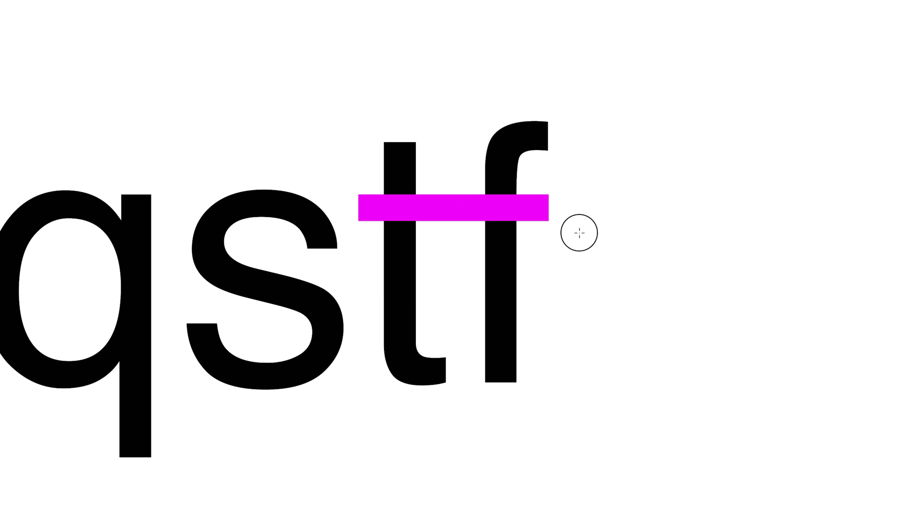
pyautogui.moveTo(609, 179); pyautogui.dragTo(294, 357)
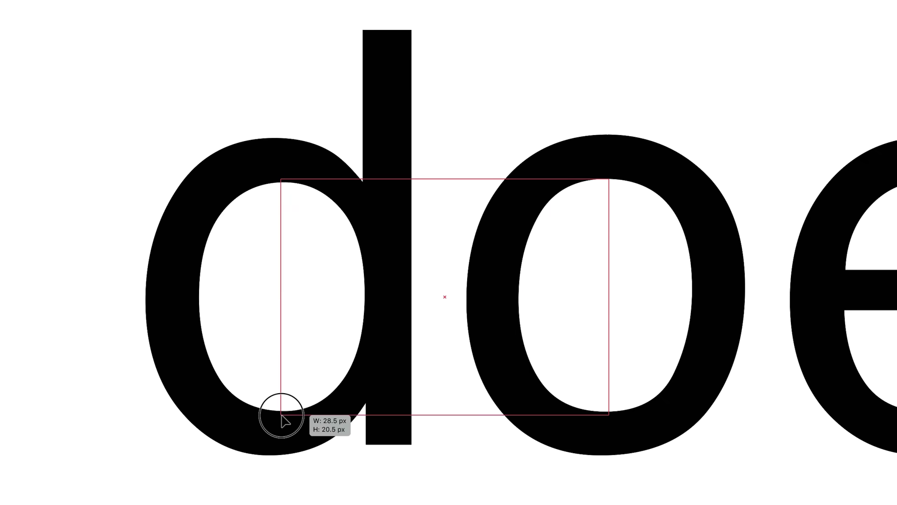
pyautogui.moveTo(281, 415); pyautogui.dragTo(277, 415)
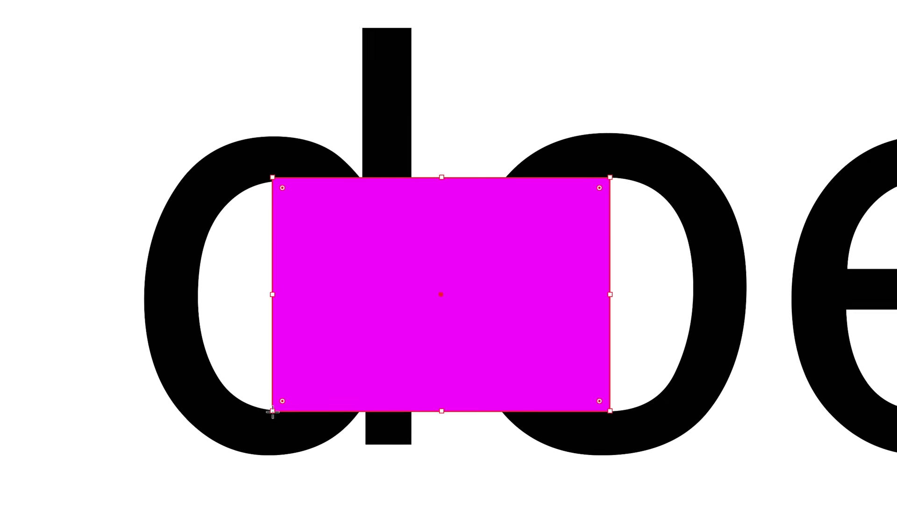
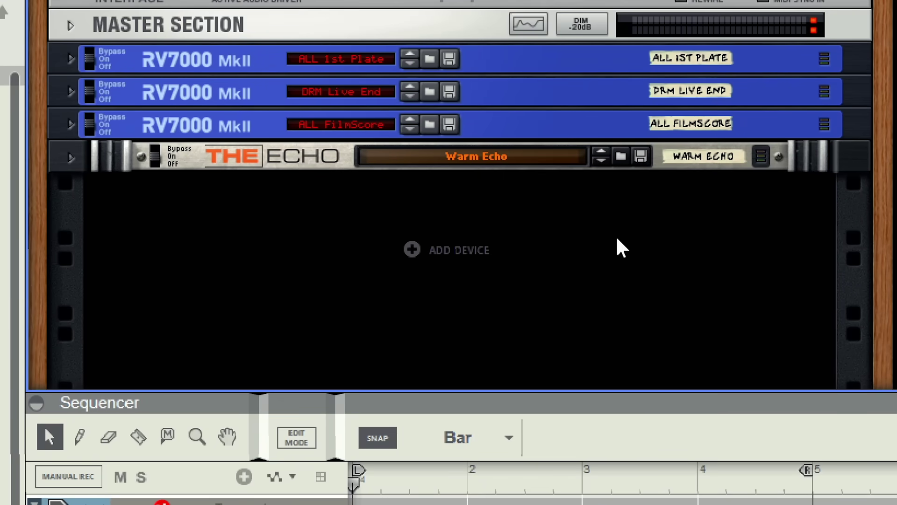
# Step: Switch to Reason and look through the instrument devices available for the rack
pyautogui.rightClick(444, 247)
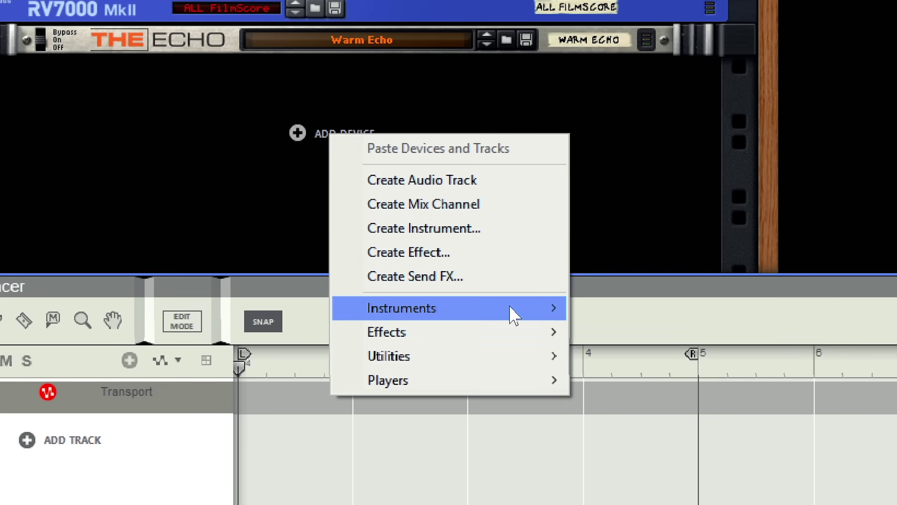
pyautogui.moveTo(514, 315)
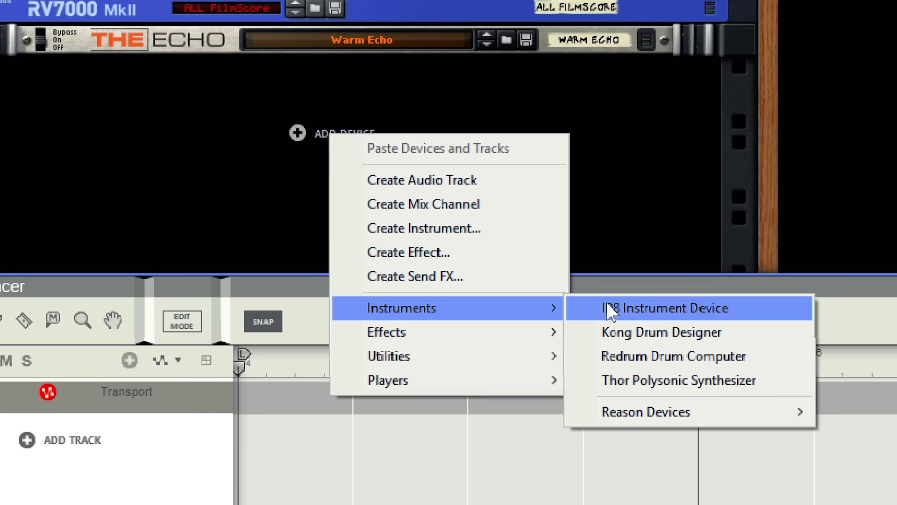
pyautogui.click(641, 322)
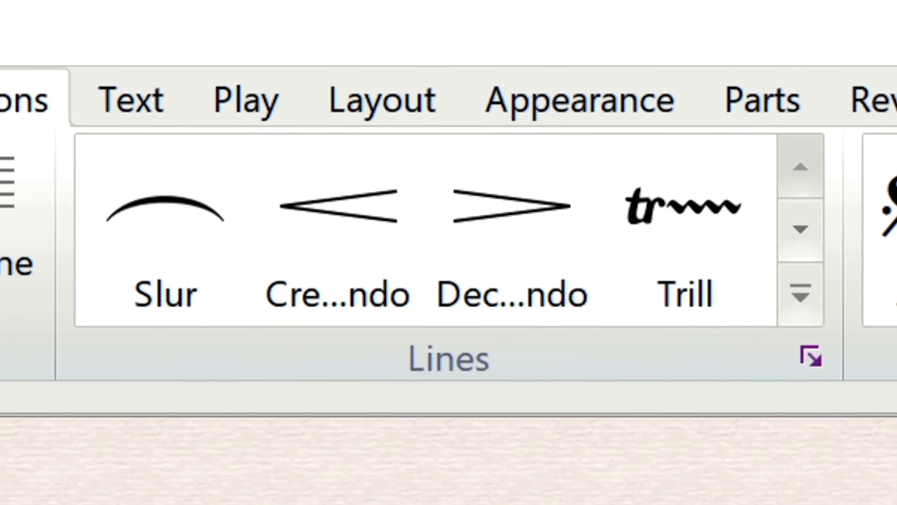
# Step: Switch to Sibelius and examine the lines, symbols and text styles galleries
pyautogui.click(788, 286)
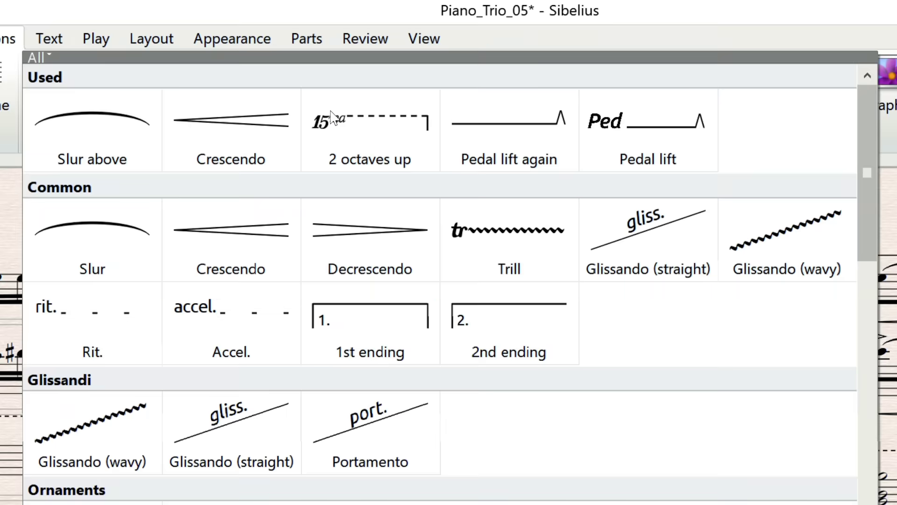
pyautogui.press('Escape')
pyautogui.click(497, 143)
pyautogui.scroll(-5, 629, 504)
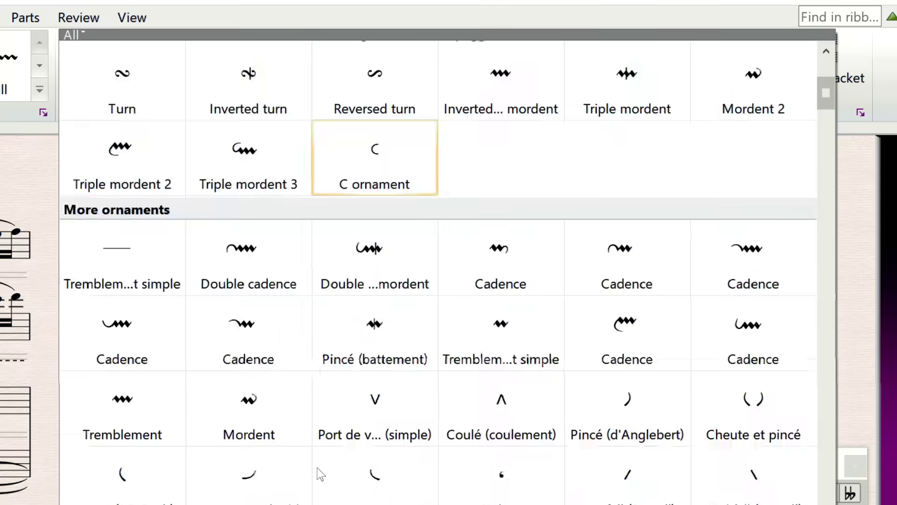
pyautogui.press('Escape')
pyautogui.click(0, 16)
pyautogui.click(11, 83)
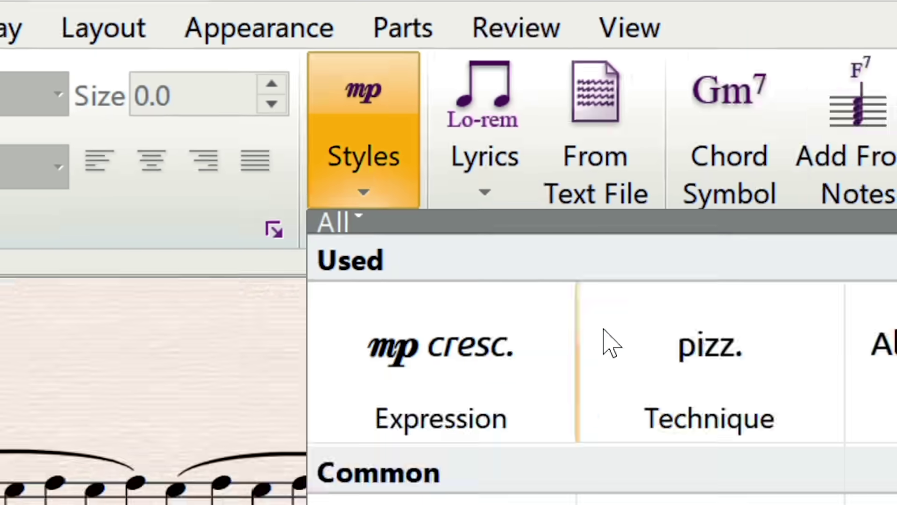
pyautogui.press('Escape')
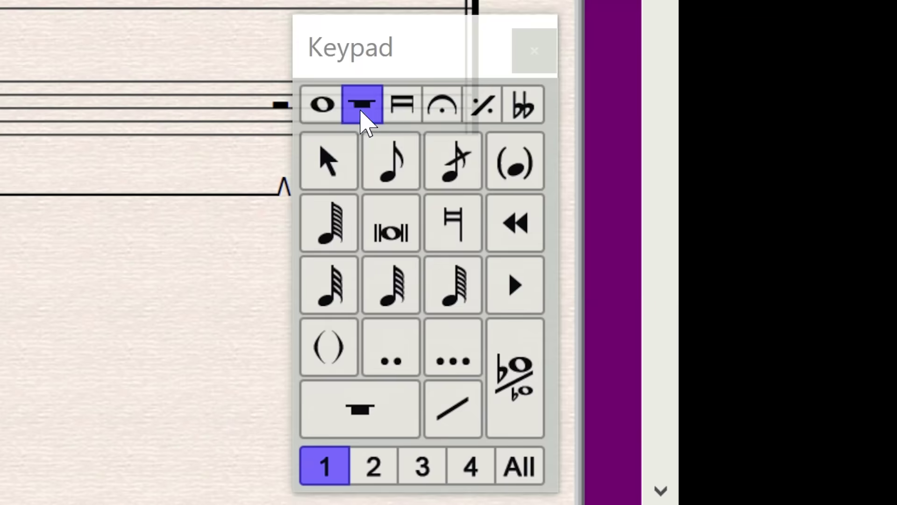
# Step: Examine the keypad layouts and the list of insertable words and special characters for text
pyautogui.click(483, 108)
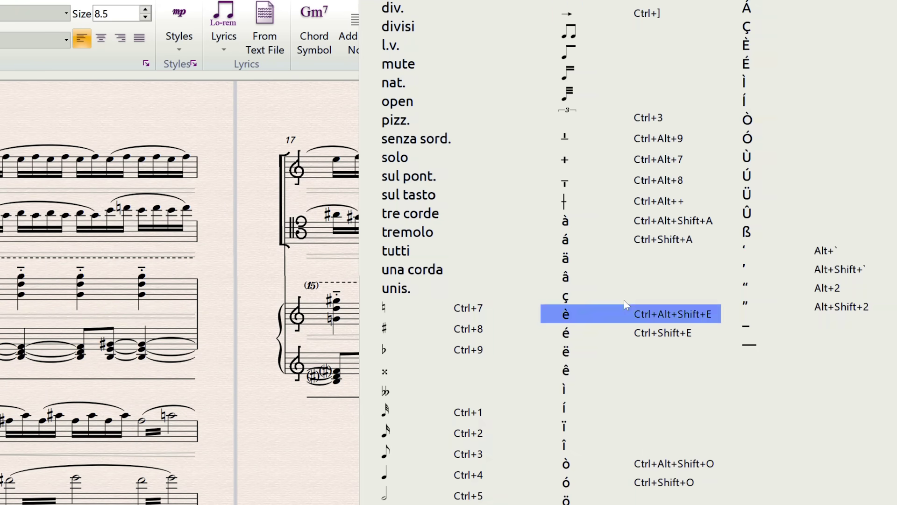
pyautogui.click(532, 358)
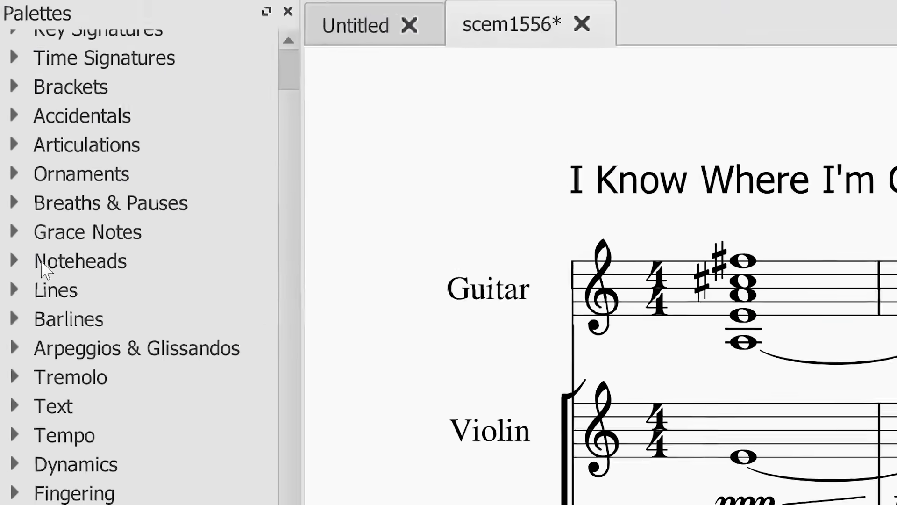
# Step: Switch to MuseScore and add a diagram from the Fretboard Diagrams palette above the Guitar's first chord
pyautogui.click(11, 305)
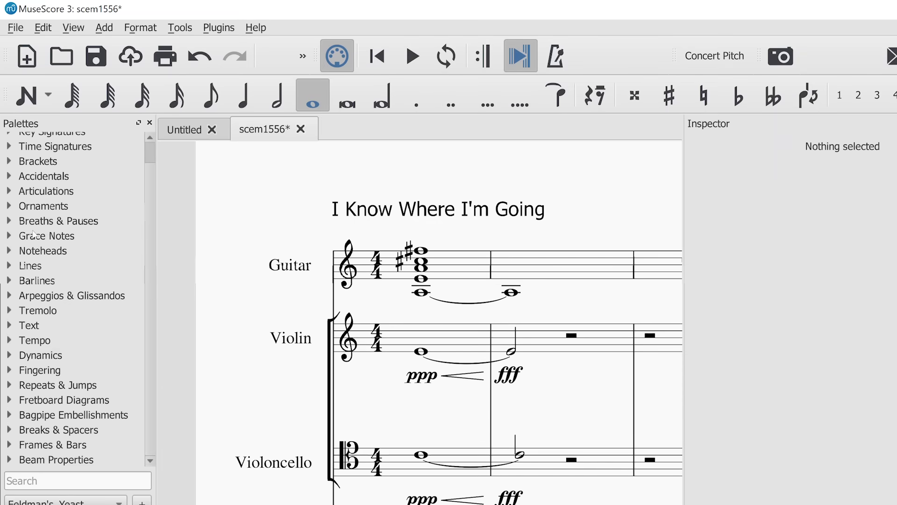
pyautogui.scroll(1, 33, 233)
pyautogui.scroll(-1, 33, 233)
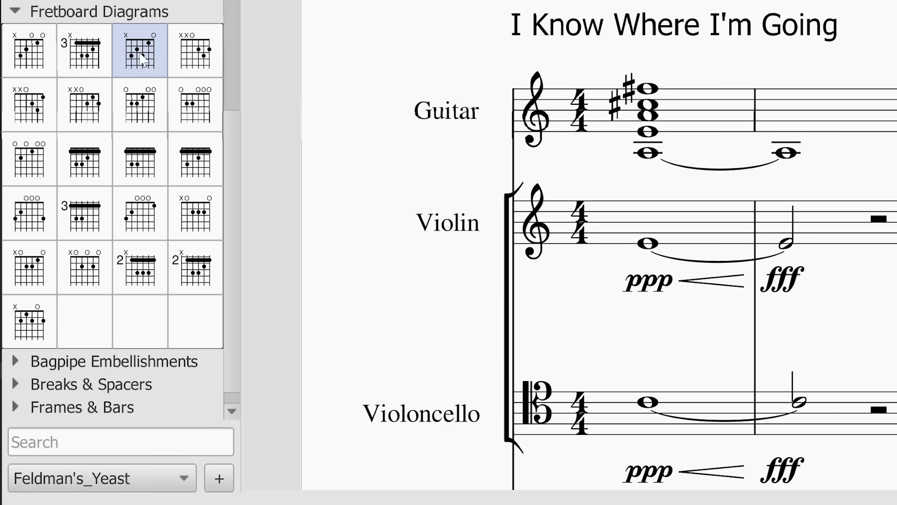
pyautogui.moveTo(142, 59); pyautogui.dragTo(664, 82)
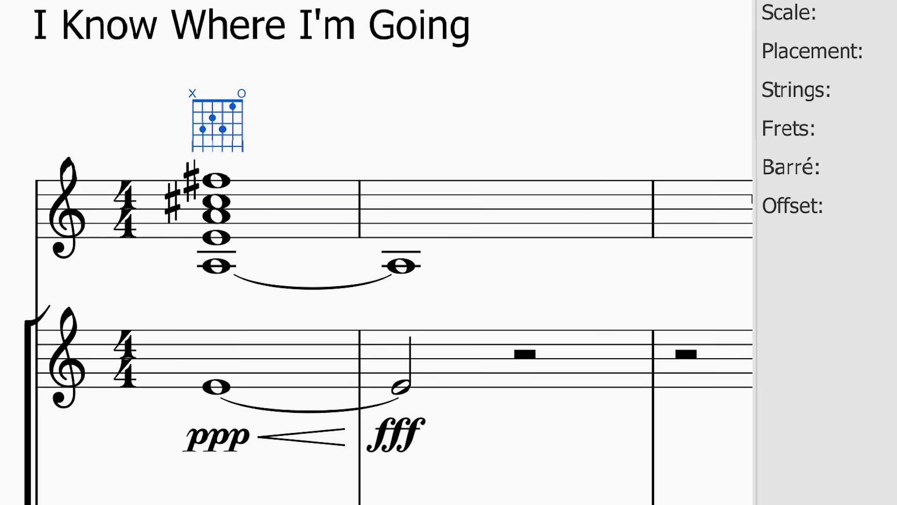
# Step: Edit the fretboard diagram to fret the four highest strings at the second fret and adjust its open-string markers
pyautogui.click(743, 324)
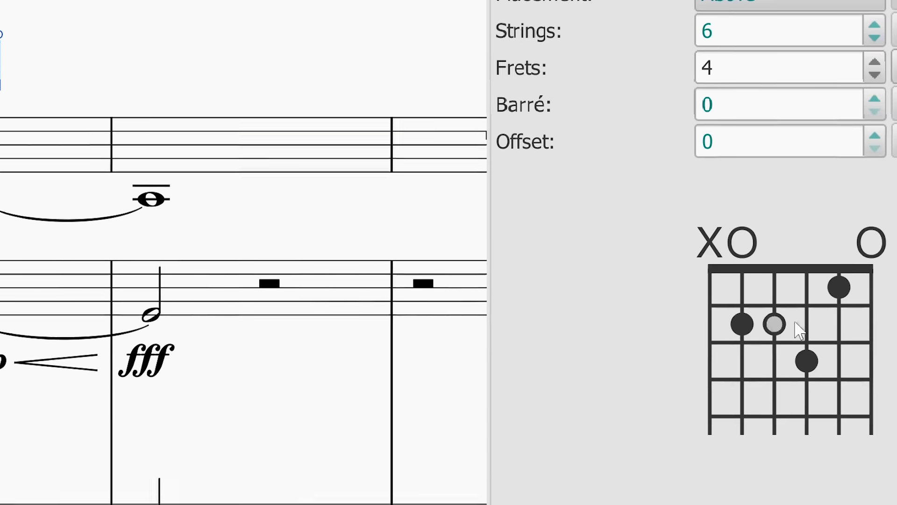
pyautogui.click(807, 324)
pyautogui.click(650, 277)
pyautogui.click(556, 274)
pyautogui.click(574, 198)
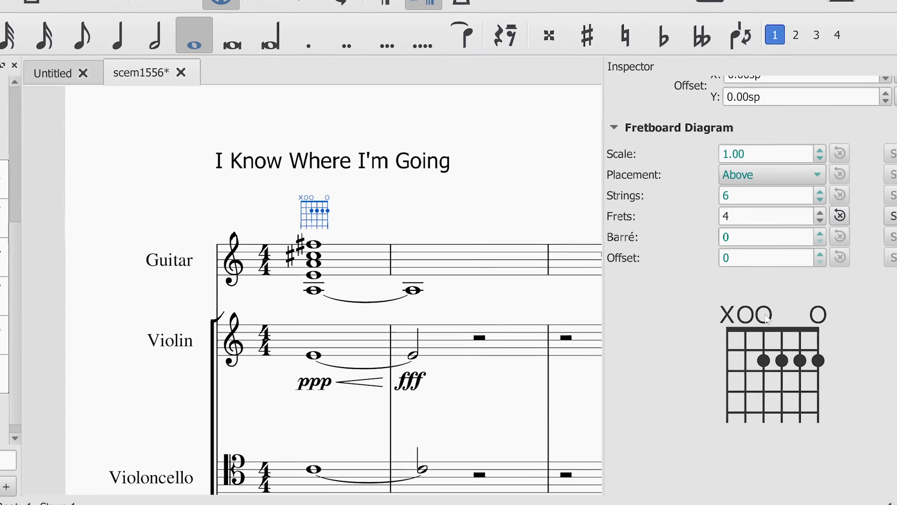
pyautogui.click(680, 321)
pyautogui.click(751, 322)
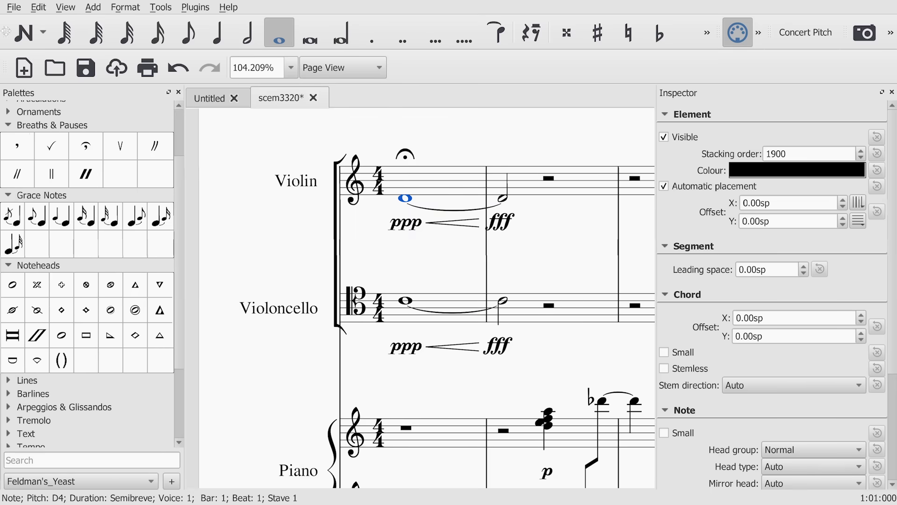
# Step: Rearrange the scem3320 workspace by docking the note input toolbar below the score and the playback toolbar vertically beside the side panels
pyautogui.moveTo(6, 31); pyautogui.dragTo(41, 476)
pyautogui.moveTo(2, 91); pyautogui.dragTo(553, 469)
pyautogui.moveTo(44, 239); pyautogui.dragTo(19, 327)
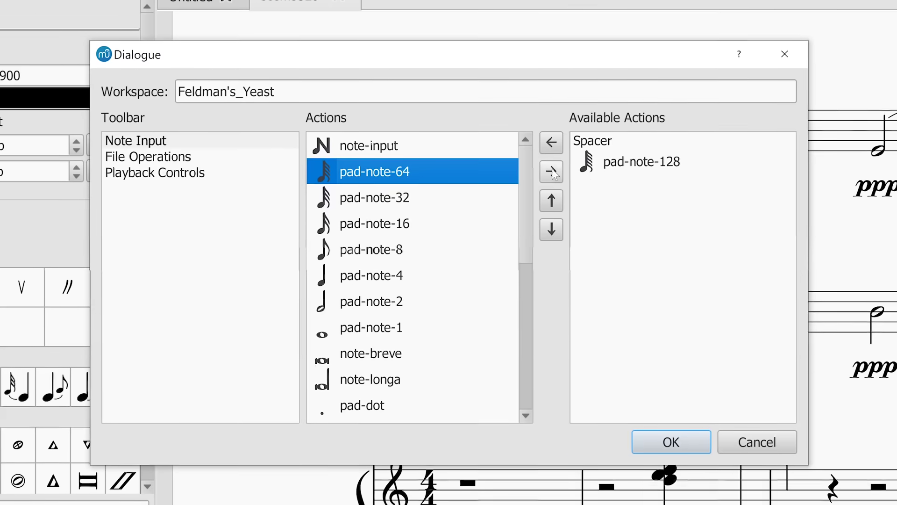
# Step: Remove pad-note-64, note-longa, pad-dot3 and pad-rest from the Note Input toolbar and move the playback toolbar beside the view mode setting
pyautogui.click(552, 170)
pyautogui.scroll(-2, 371, 271)
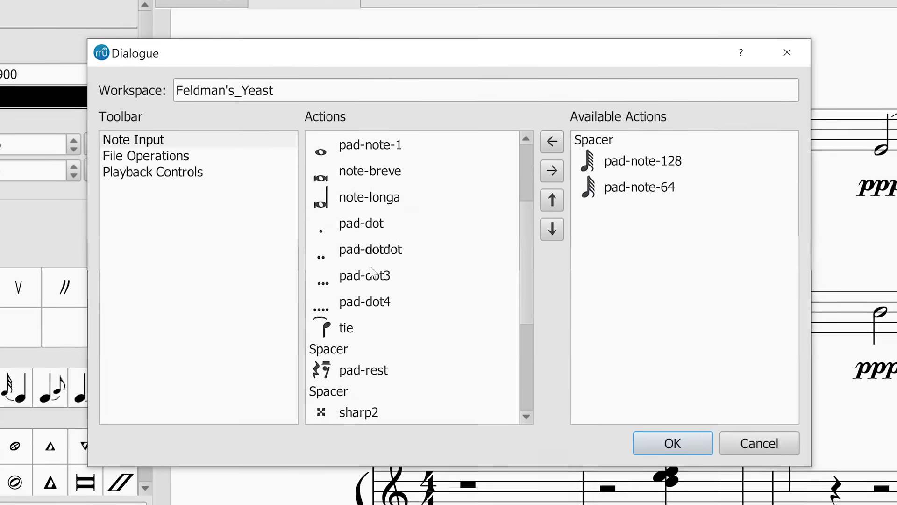
pyautogui.click(327, 323)
pyautogui.click(554, 169)
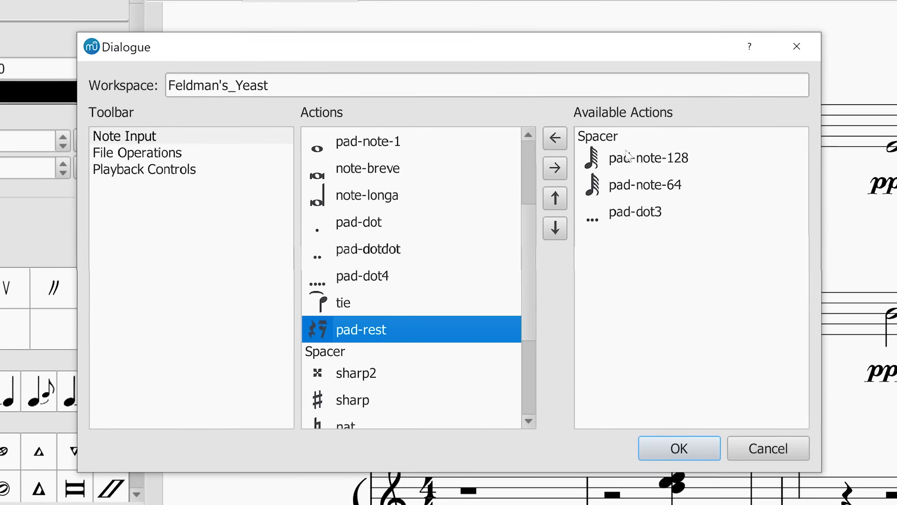
pyautogui.click(676, 445)
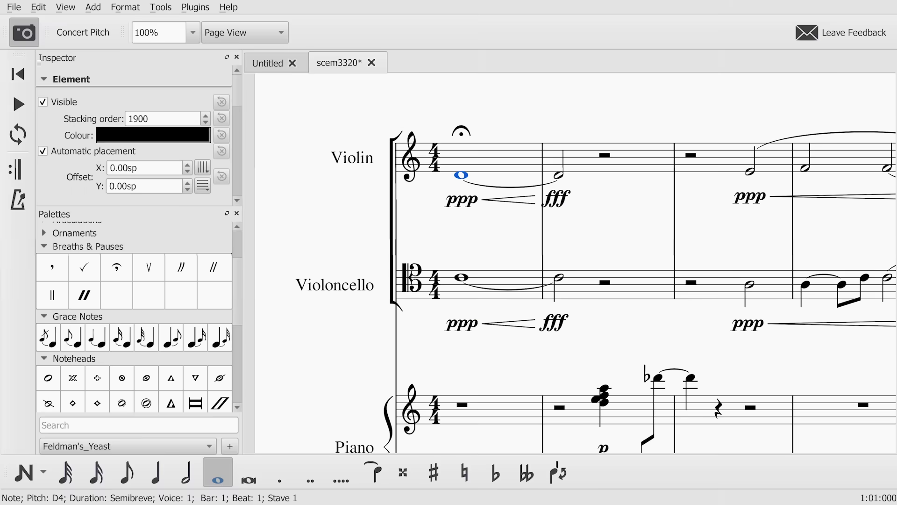
pyautogui.moveTo(19, 55); pyautogui.dragTo(262, 27)
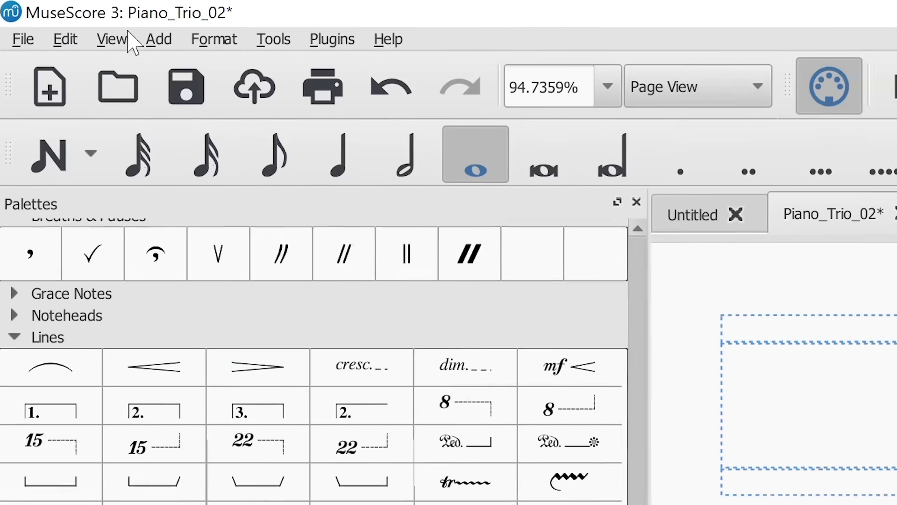
# Step: Turn off the display of invisible elements, unprintable elements and frames in the Piano_Trio_02 score
pyautogui.click(42, 14)
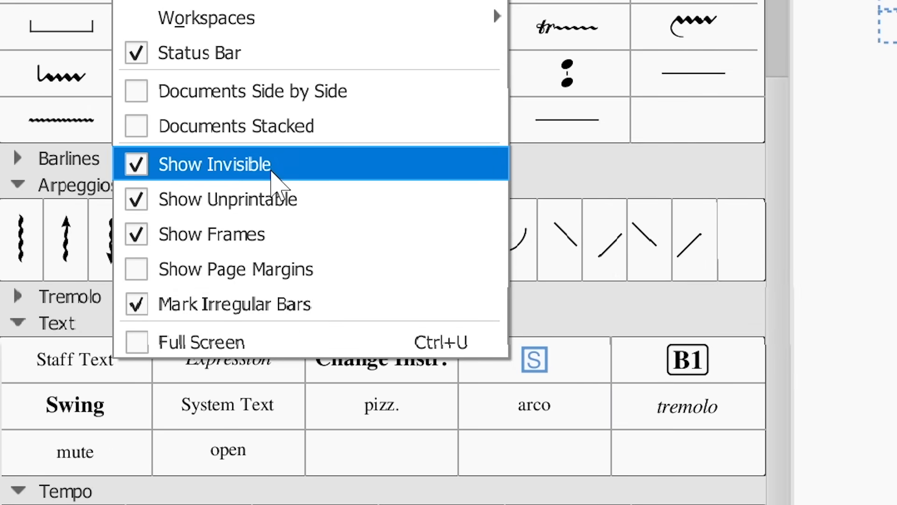
pyautogui.click(273, 174)
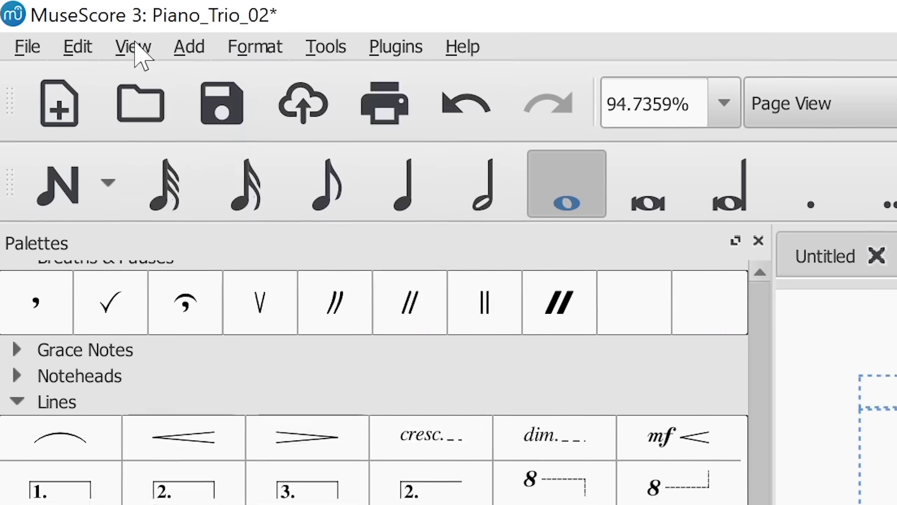
pyautogui.click(76, 28)
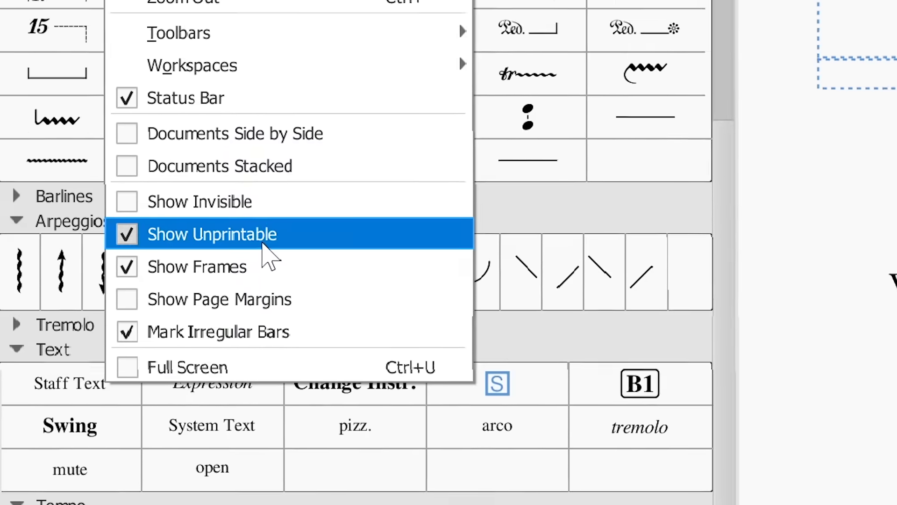
pyautogui.click(310, 225)
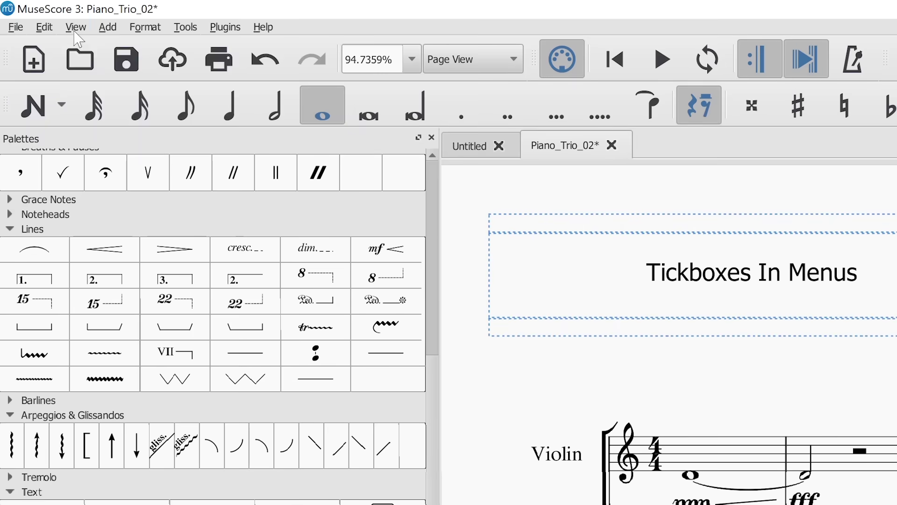
pyautogui.click(138, 444)
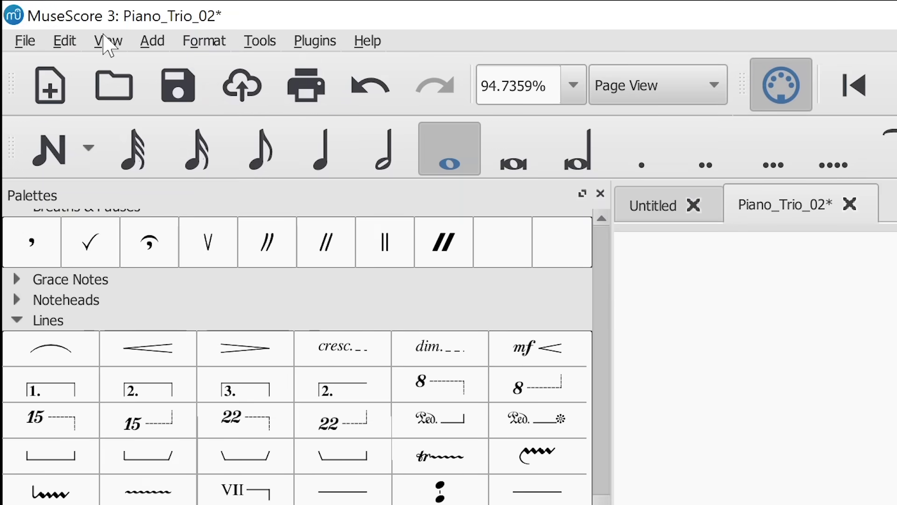
# Step: Turn the display of unprintable elements, invisible elements and frames back on in the Piano_Trio_02 score
pyautogui.click(105, 39)
pyautogui.click(236, 215)
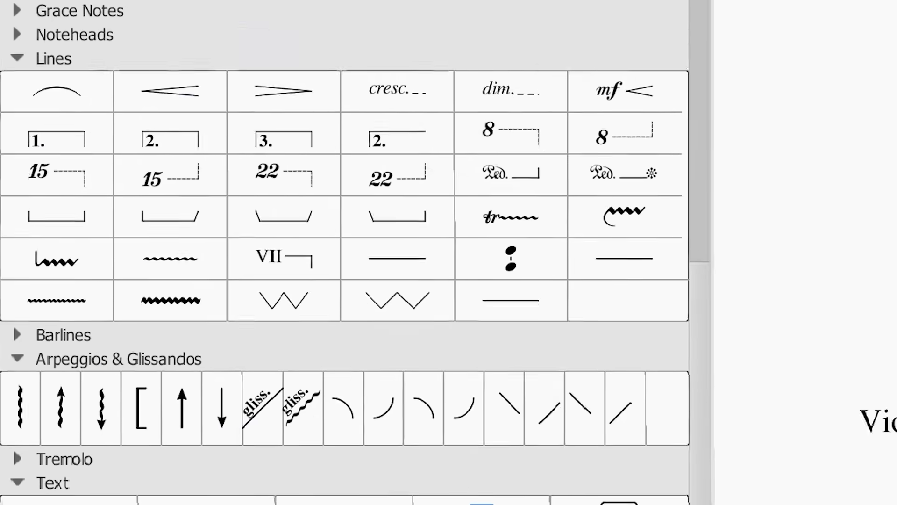
pyautogui.click(108, 36)
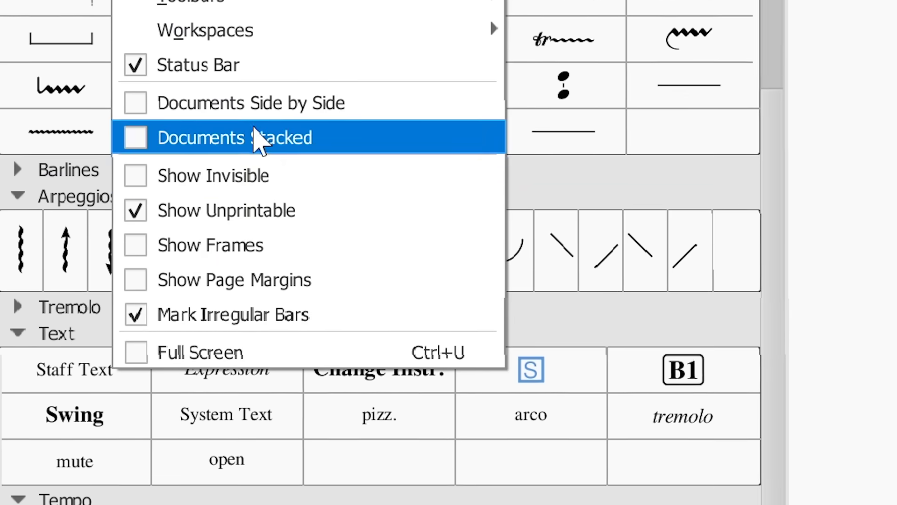
pyautogui.click(261, 183)
pyautogui.click(126, 18)
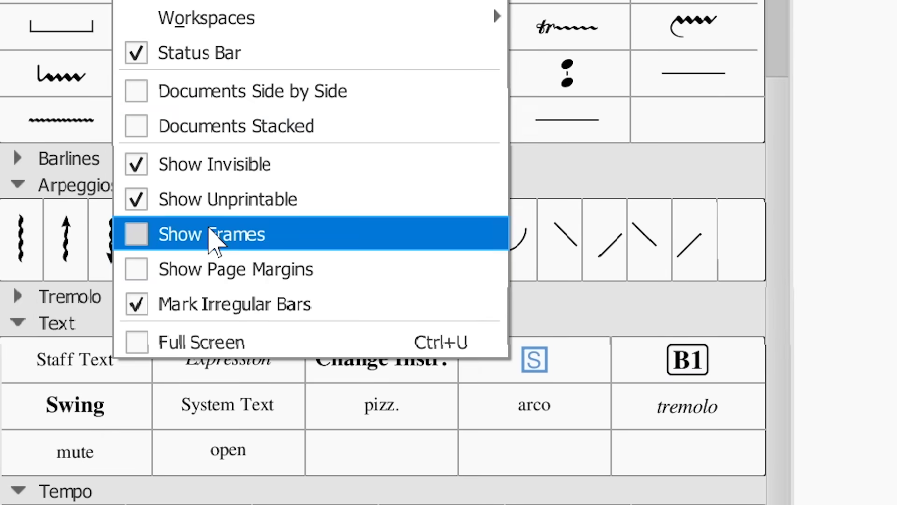
pyautogui.click(210, 230)
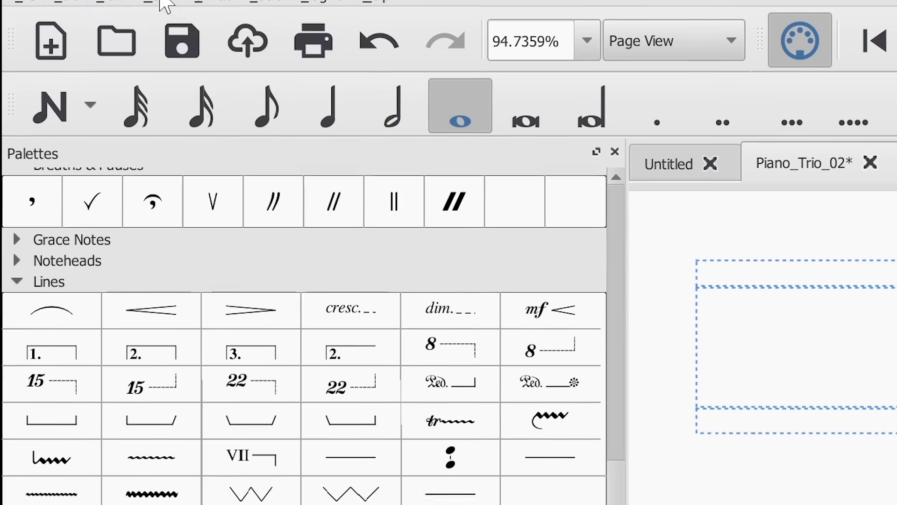
pyautogui.click(114, 37)
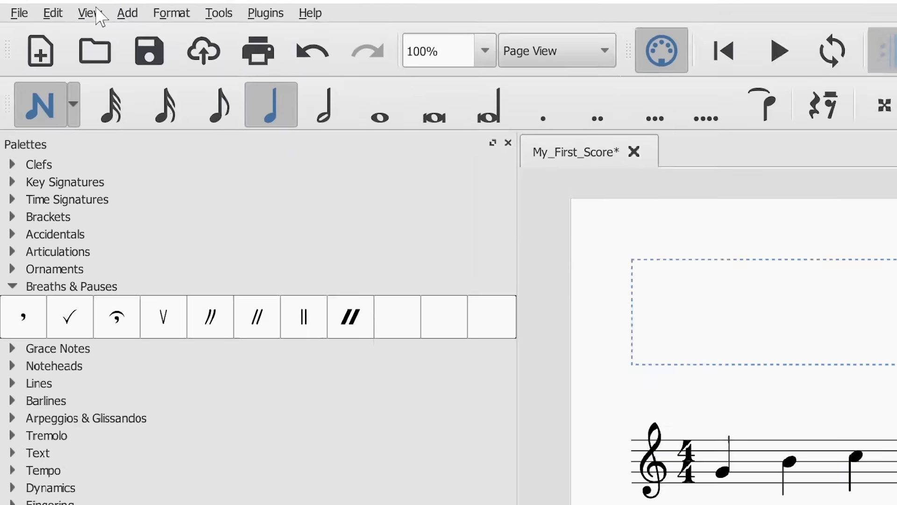
# Step: Show the My_First_Score documents side by side, then close the second view and discard the unsaved changes
pyautogui.click(91, 12)
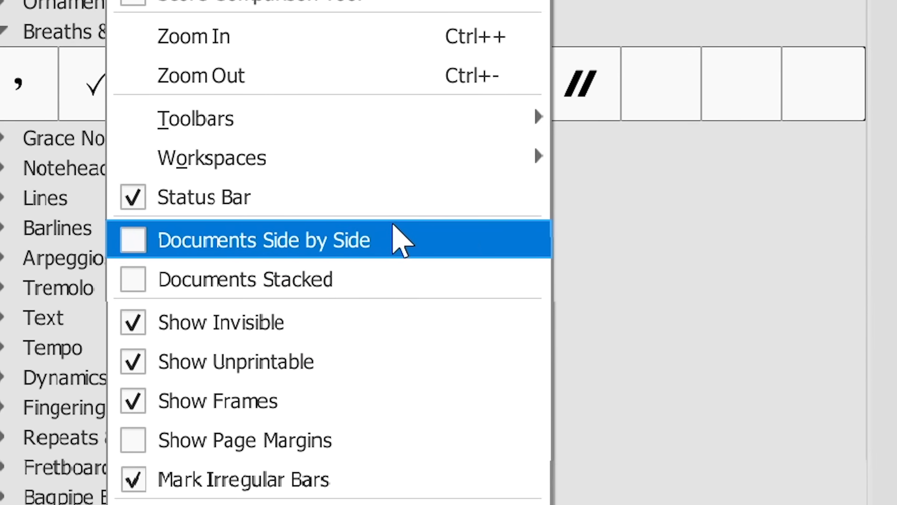
pyautogui.click(401, 240)
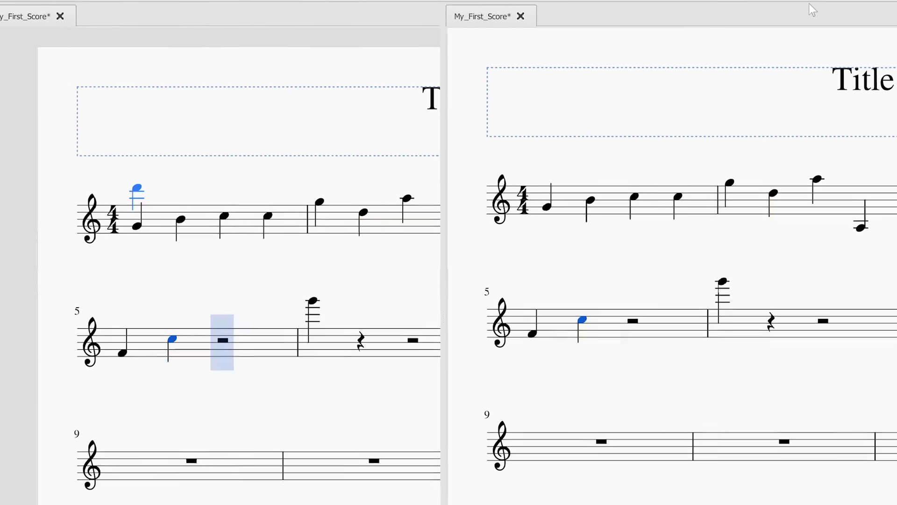
pyautogui.click(521, 16)
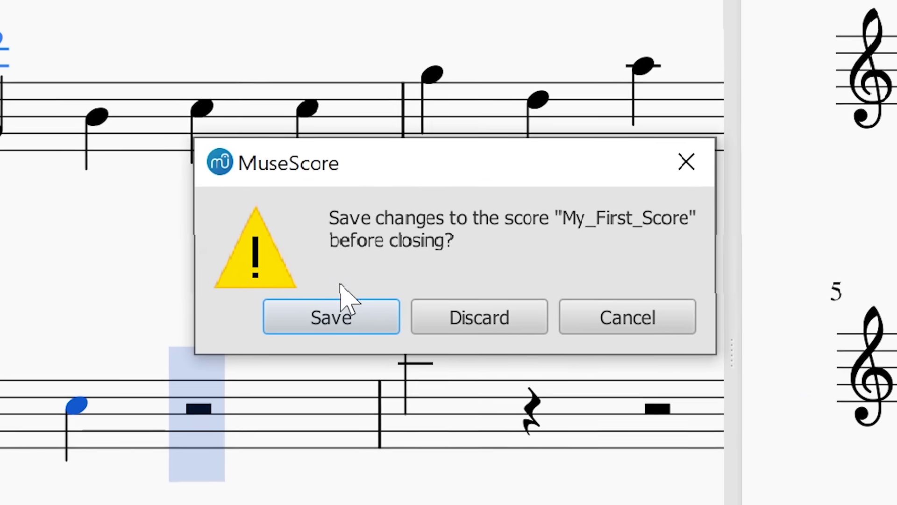
pyautogui.click(473, 308)
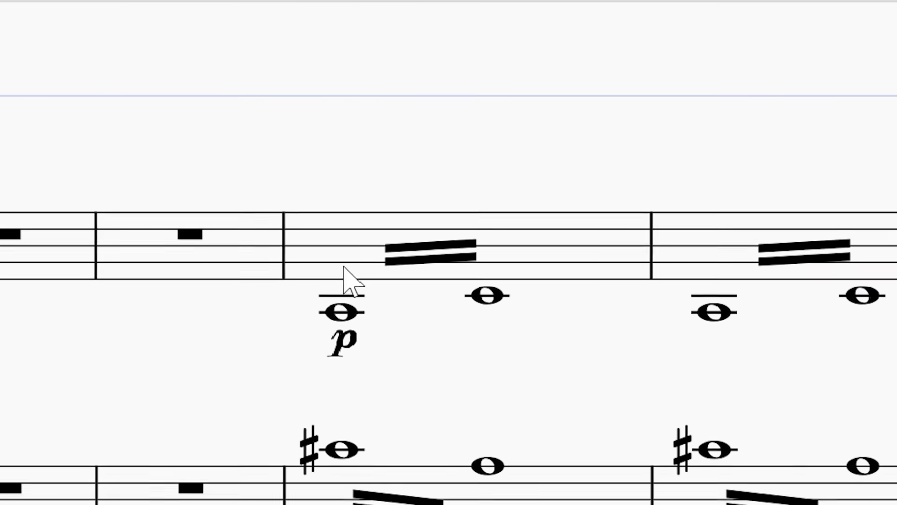
# Step: Check the instrument list of the Piano_Trio score for a way to change instrument, and dismiss it without changes
pyautogui.click(343, 270)
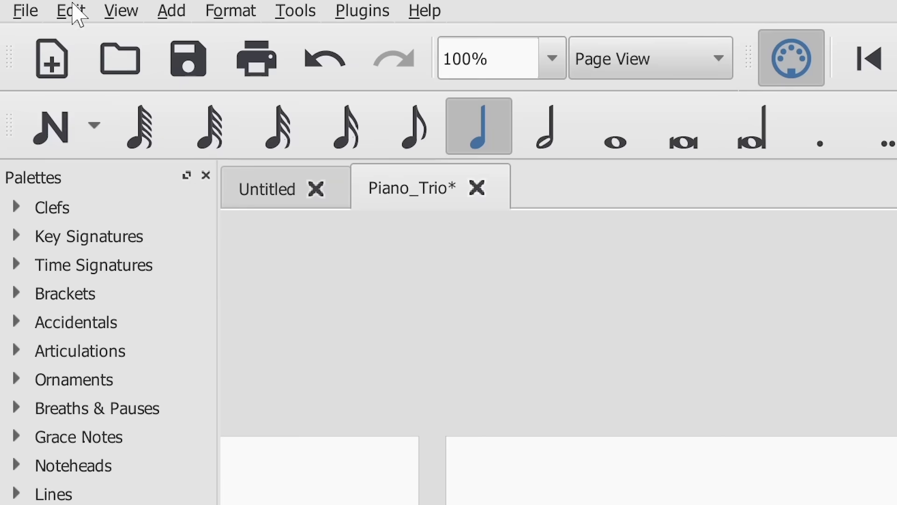
pyautogui.click(73, 5)
pyautogui.click(131, 341)
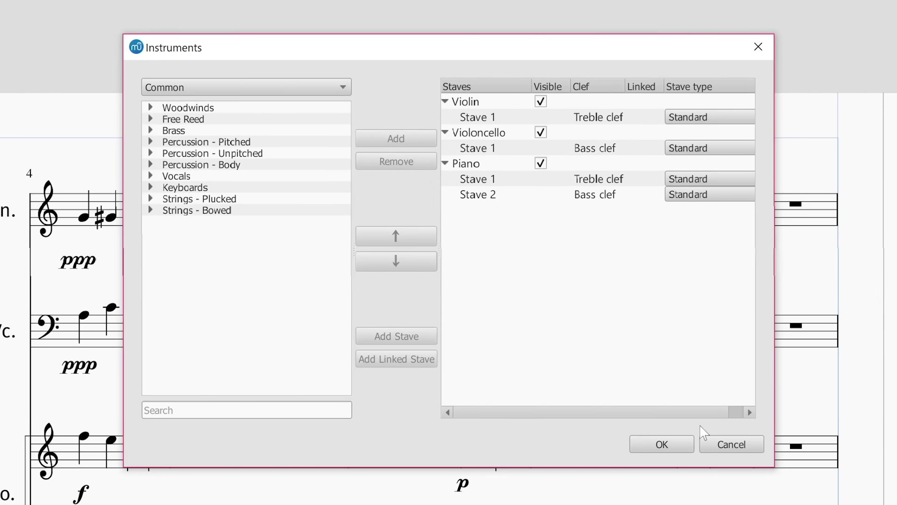
pyautogui.click(730, 445)
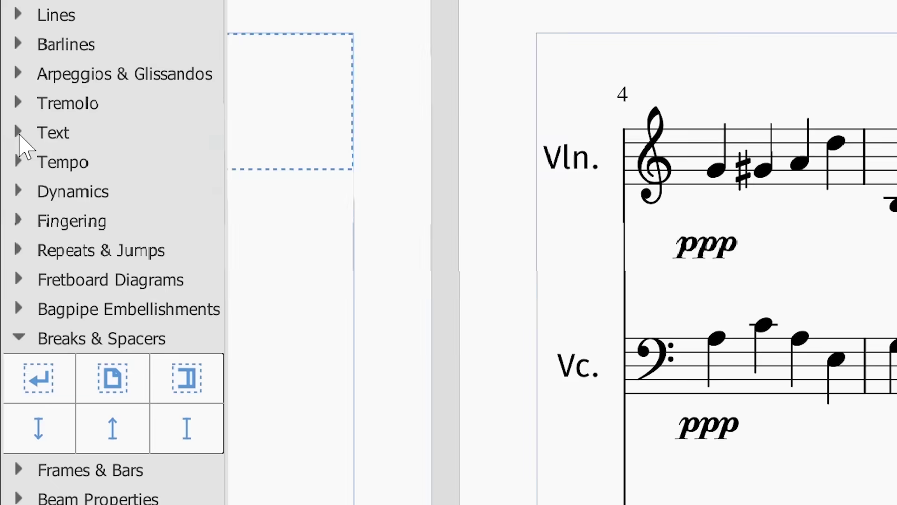
# Step: Add a Change Instr. text from the Text palette to the violin's first whole note in the tremolo bar marked p
pyautogui.click(7, 210)
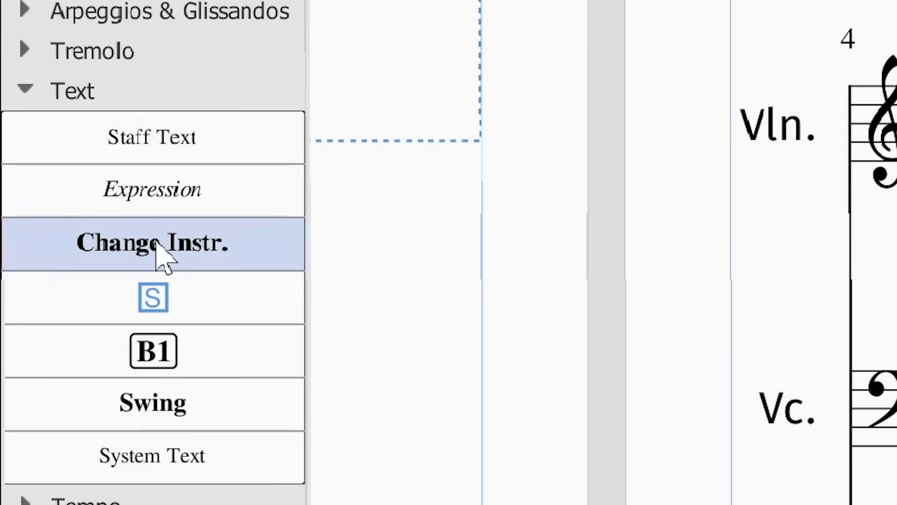
pyautogui.moveTo(161, 252); pyautogui.dragTo(888, 488)
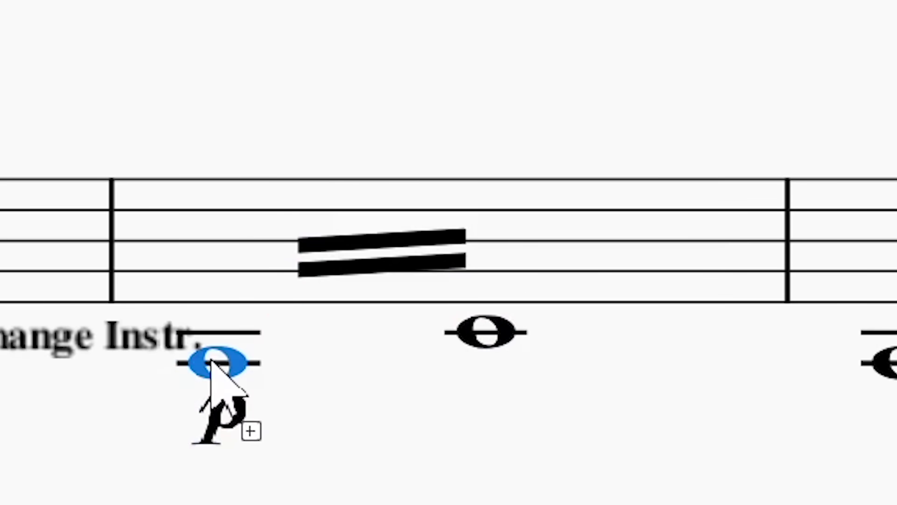
pyautogui.moveTo(211, 361); pyautogui.dragTo(213, 362)
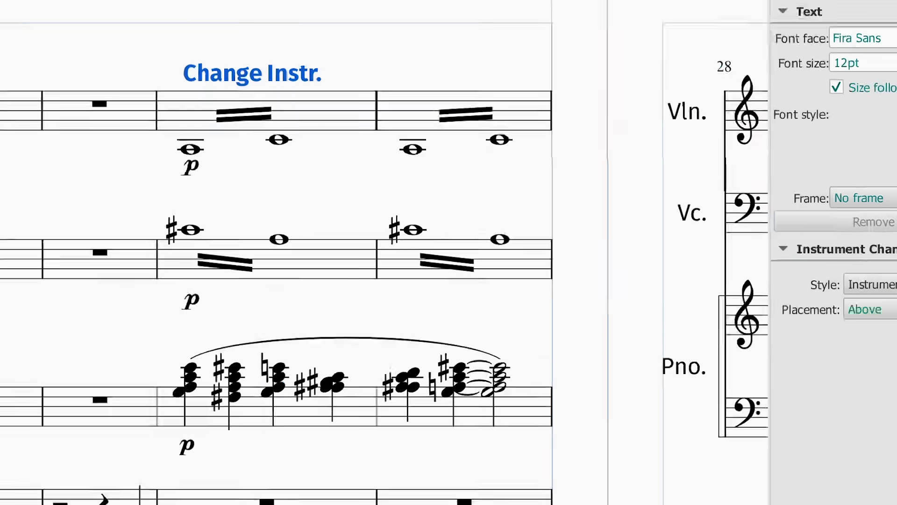
# Step: Browse the text styles offered for the Change Instr. text, such as Dynamics and Instrument Change
pyautogui.click(827, 249)
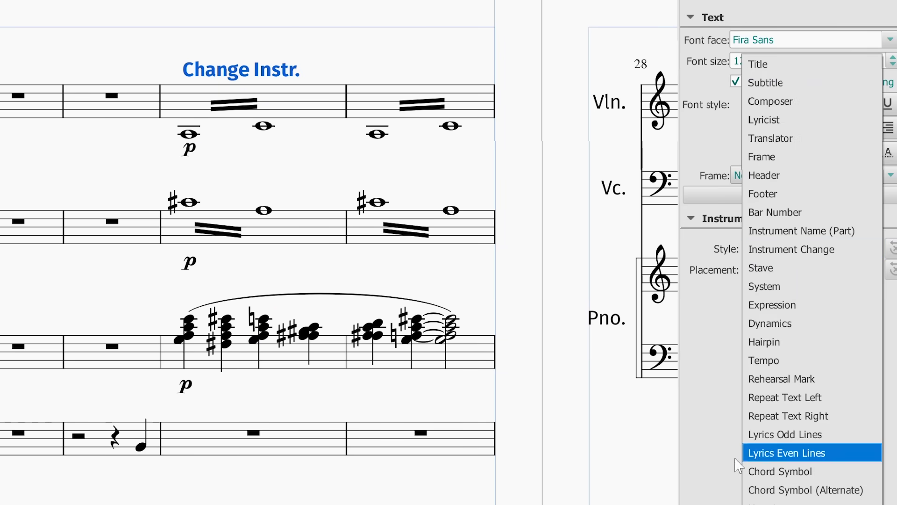
pyautogui.click(770, 323)
pyautogui.click(791, 252)
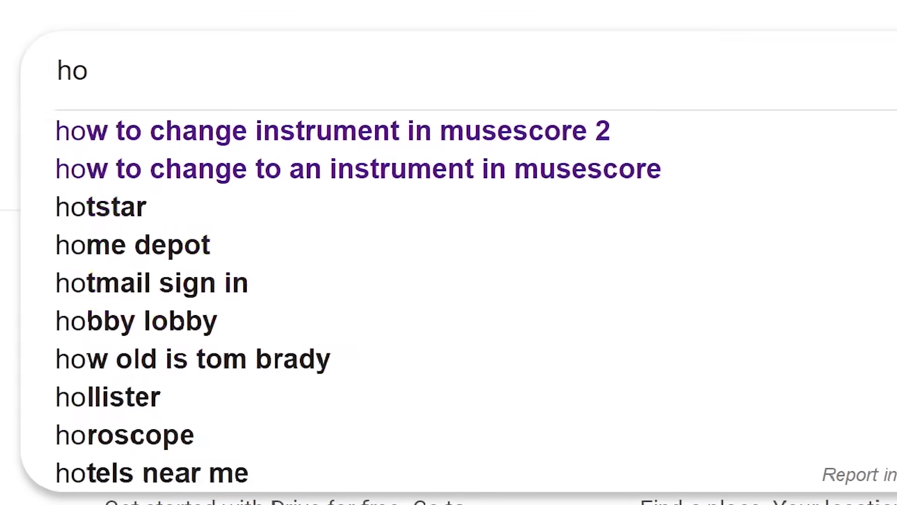
# Step: Search the web for "how to change an instrument in MuseScore" and open the video "Change An Instrument in Your Score - MuseScore Tutorial"
pyautogui.write('w to change an instrument in M')
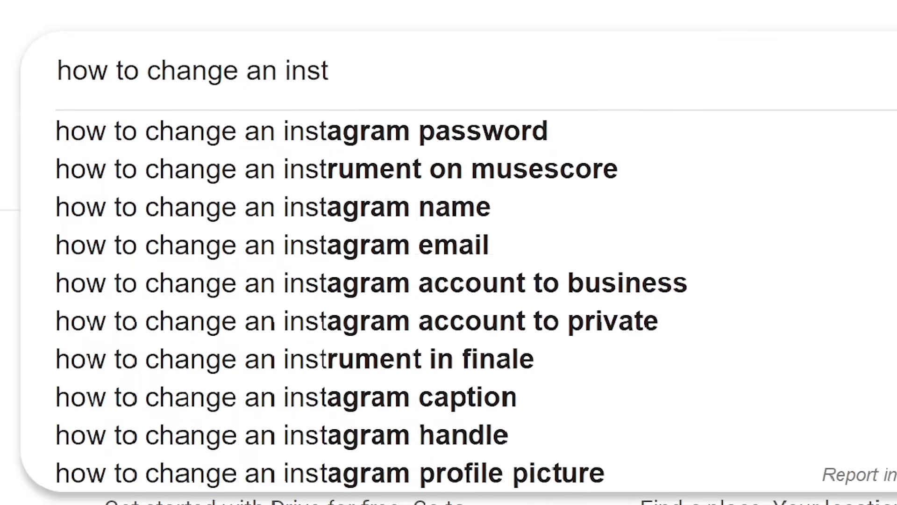
pyautogui.write('useScore')
pyautogui.press('Return')
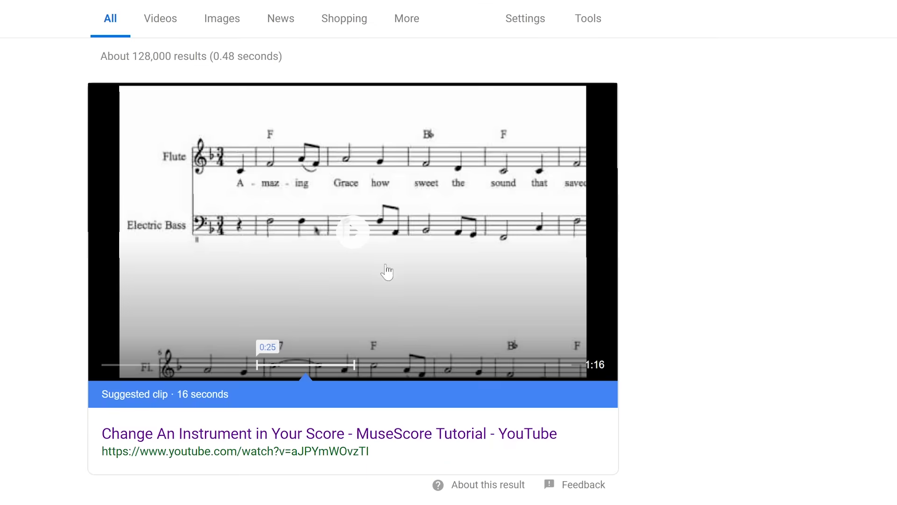
pyautogui.click(315, 434)
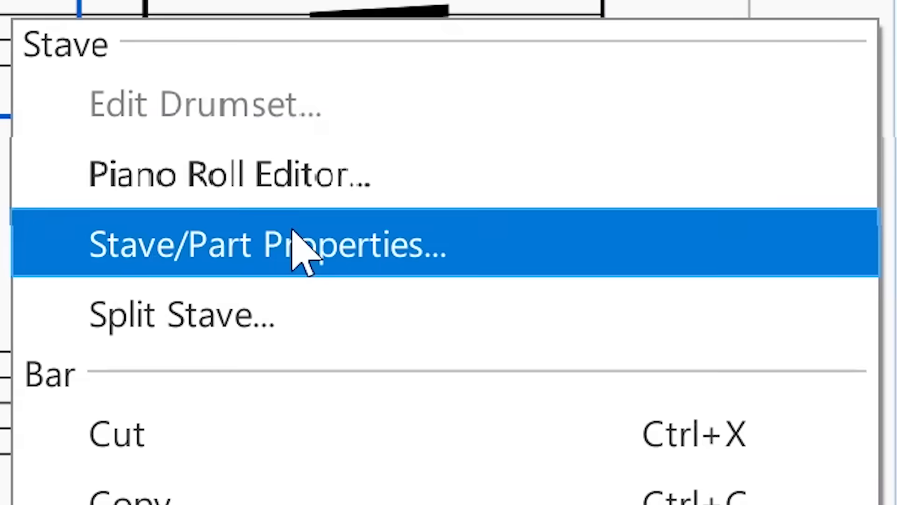
# Step: Change the violin part's instrument to Viola through its stave and part properties and check the score
pyautogui.click(241, 133)
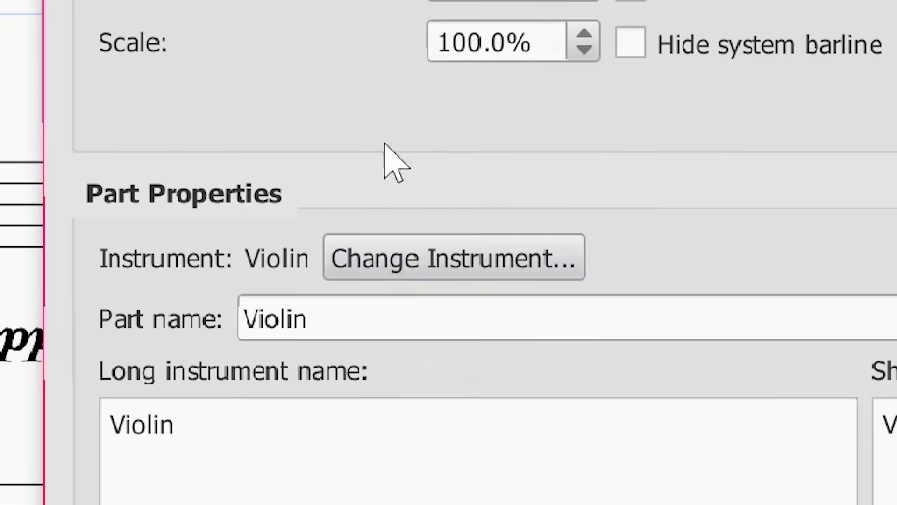
pyautogui.click(91, 207)
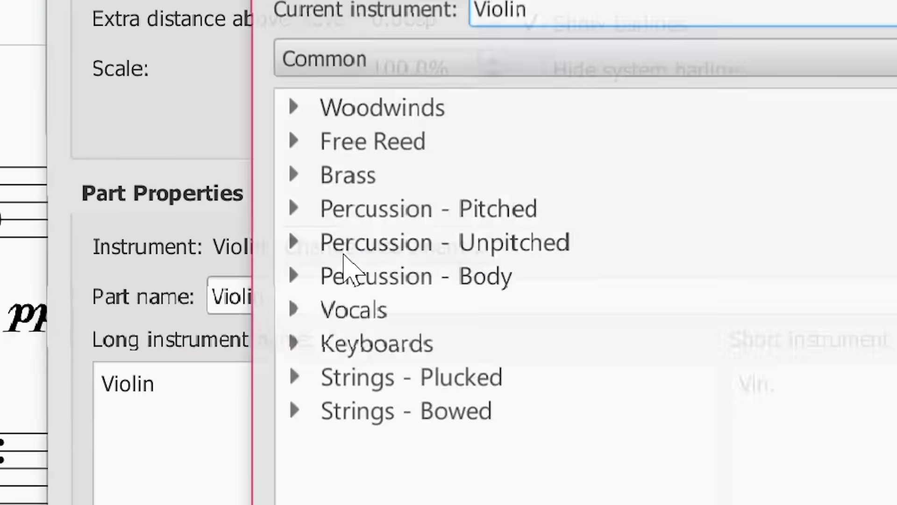
pyautogui.click(327, 426)
pyautogui.write('viola')
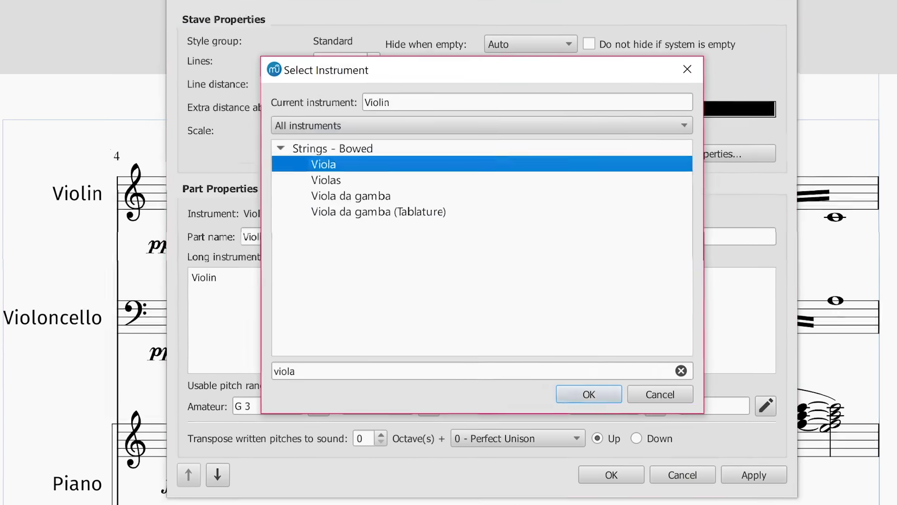
pyautogui.press('Return')
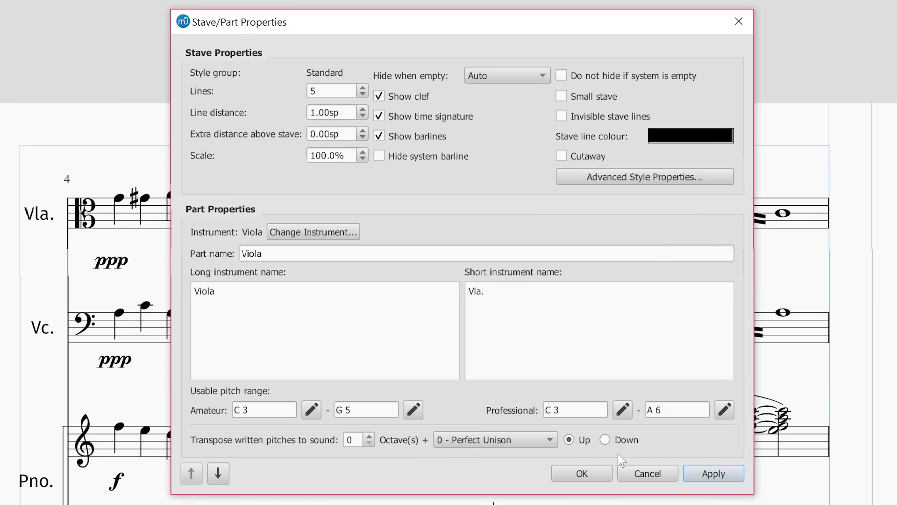
pyautogui.click(591, 476)
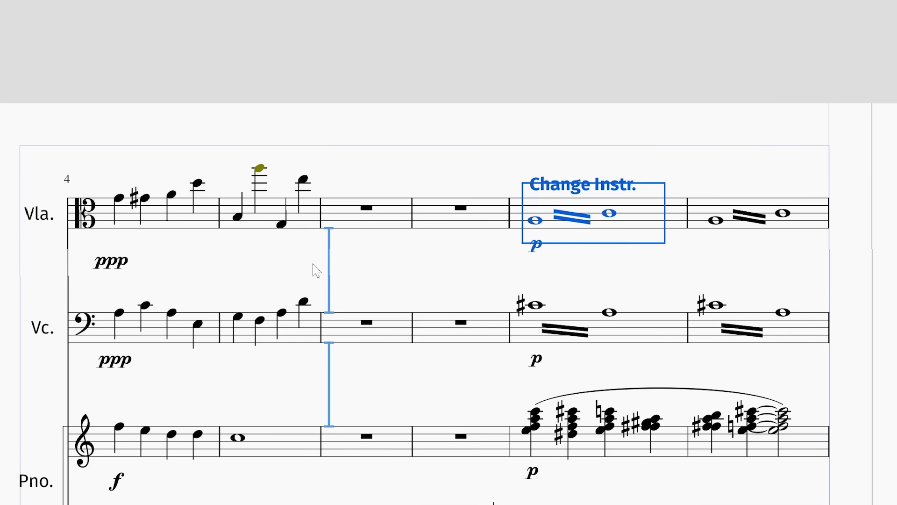
pyautogui.hscroll(-12, 228, 354)
pyautogui.scroll(-18, 228, 353)
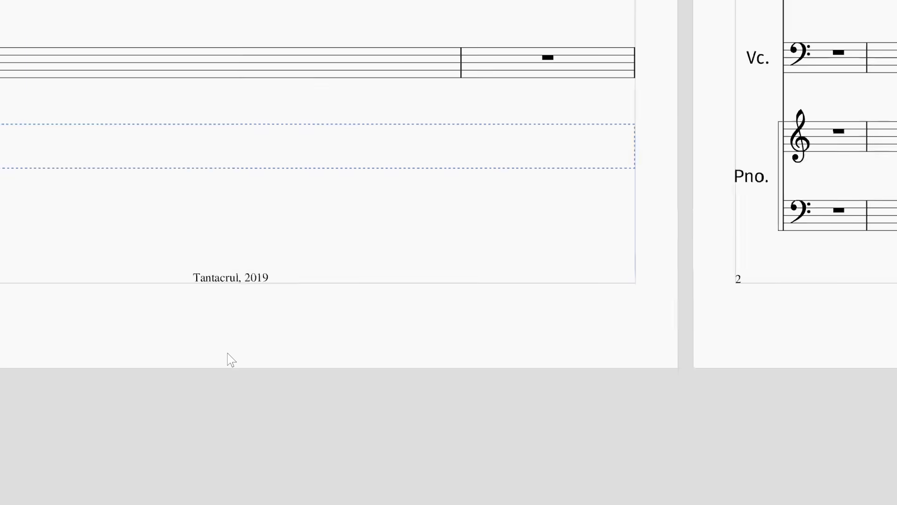
pyautogui.scroll(7, 228, 353)
pyautogui.hscroll(-6, 228, 354)
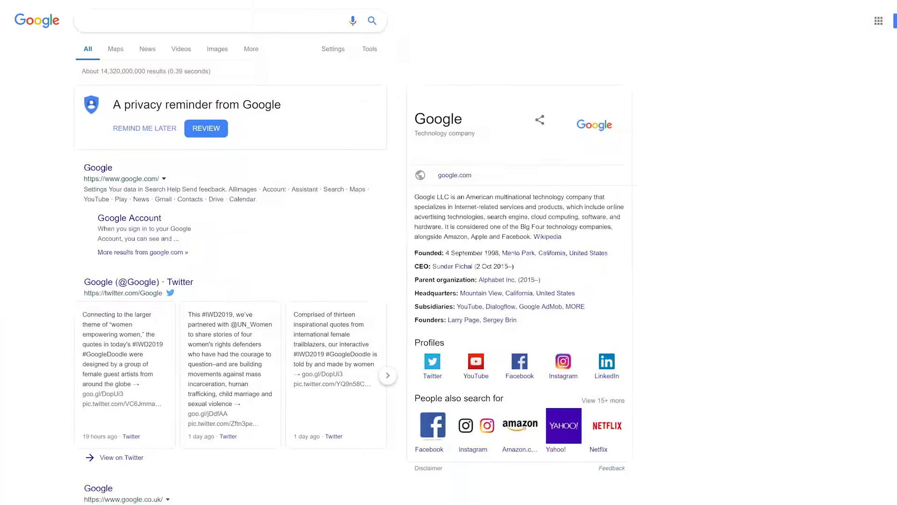
# Step: Search the web for "how do I change to a new instrument midway through the piece in MuseScore?"
pyautogui.write('how do I change to a new insgrum')
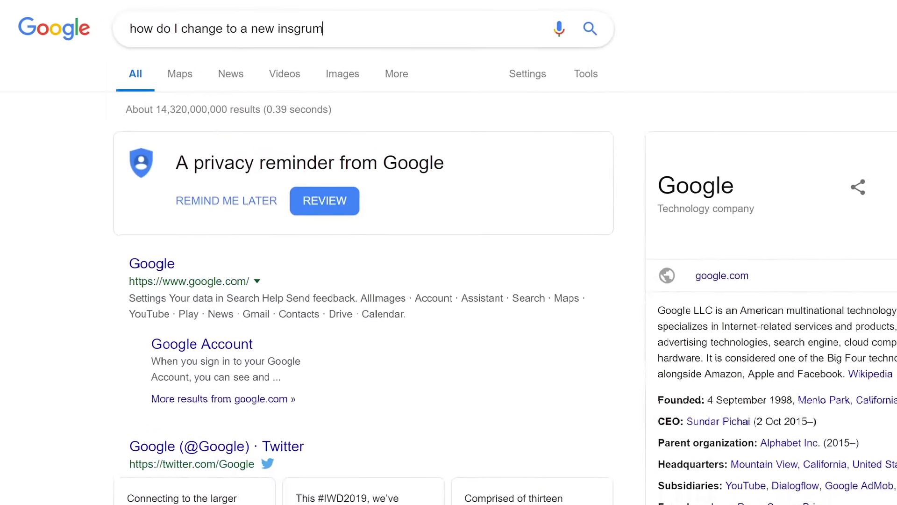
pyautogui.press('BackSpace')
pyautogui.press('BackSpace')
pyautogui.press('BackSpace')
pyautogui.press('BackSpace')
pyautogui.write('trument midway through the piece in Mus')
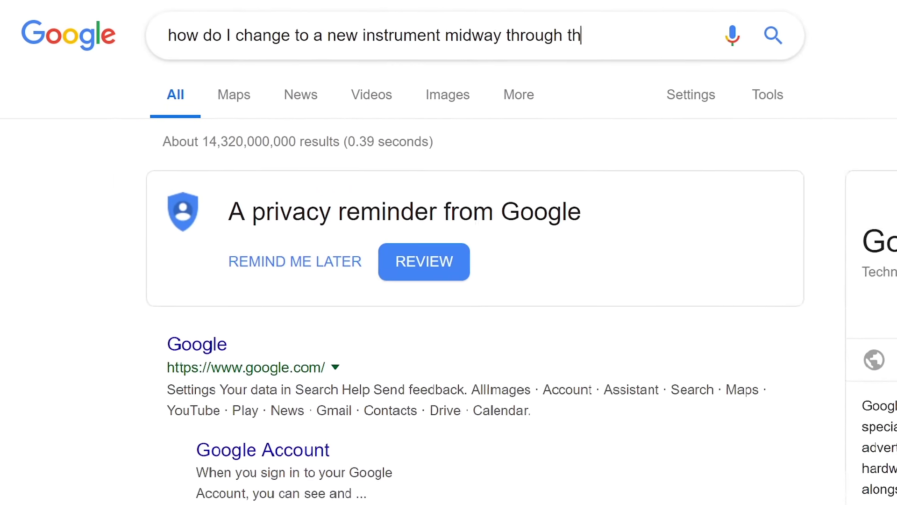
pyautogui.write('eScore?')
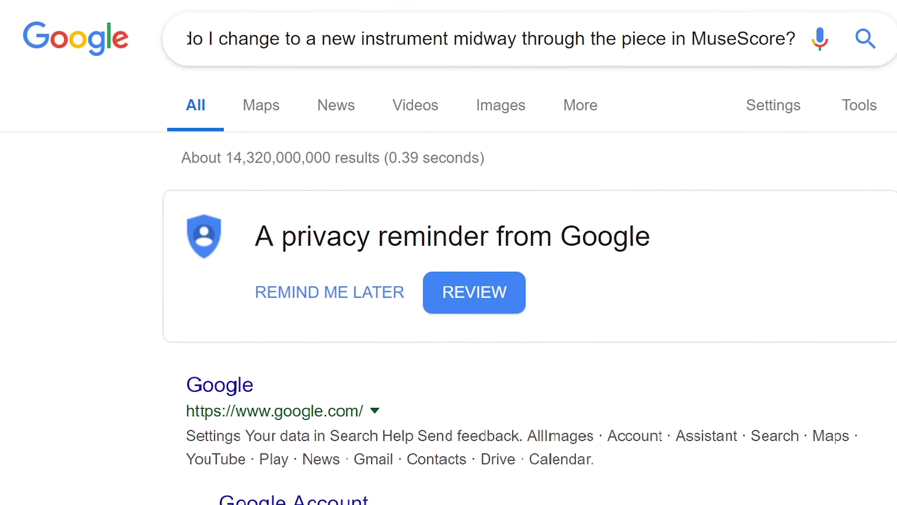
pyautogui.press('Return')
# Step: Open the handbook page "Mid-staff instrument changes" and read its notes on instrument changes in each version
pyautogui.scroll(-5, 392, 296)
pyautogui.scroll(-4, 393, 297)
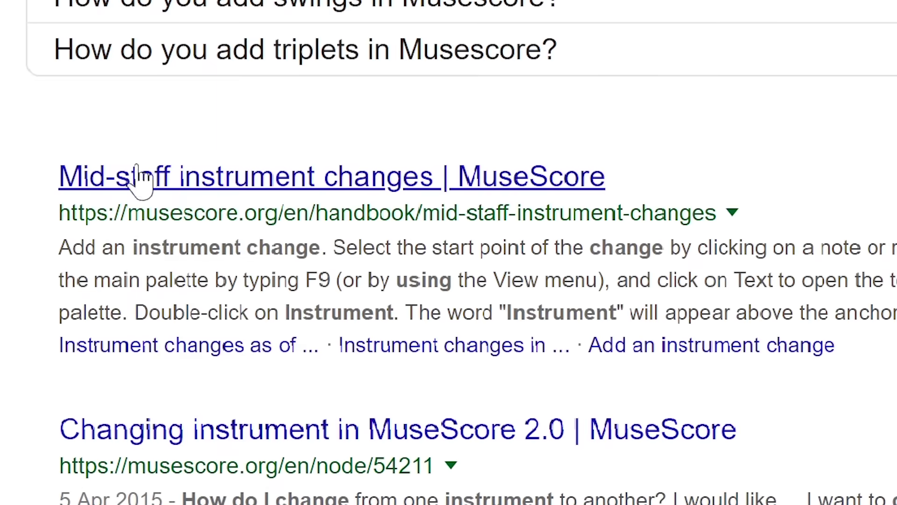
pyautogui.click(455, 199)
pyautogui.scroll(-10, 389, 395)
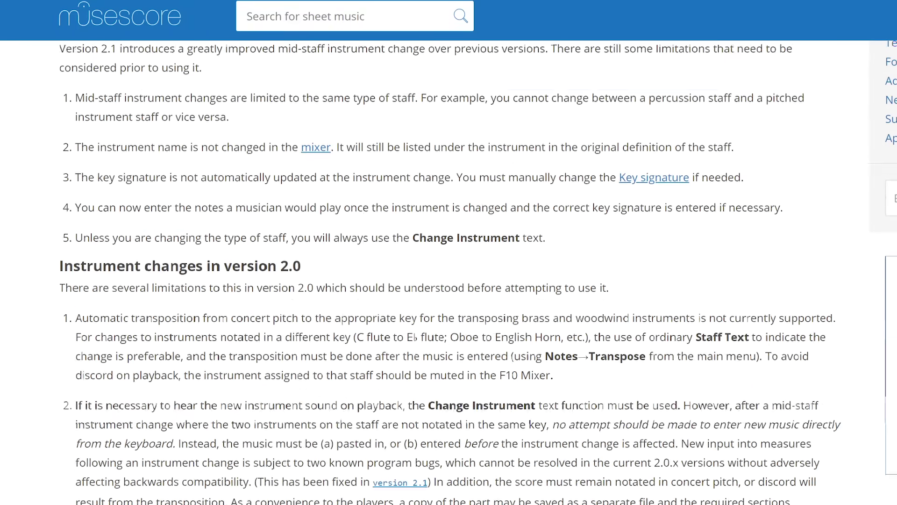
pyautogui.scroll(-4, 561, 448)
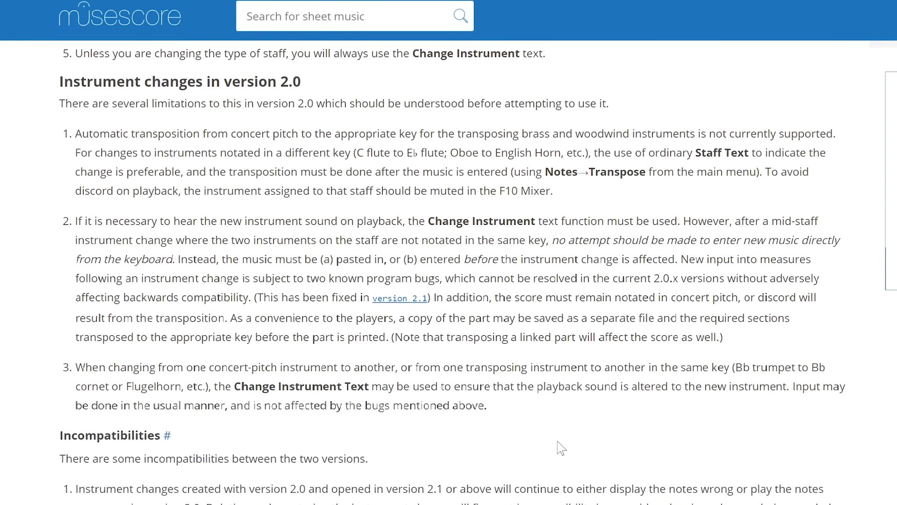
pyautogui.scroll(15, 537, 454)
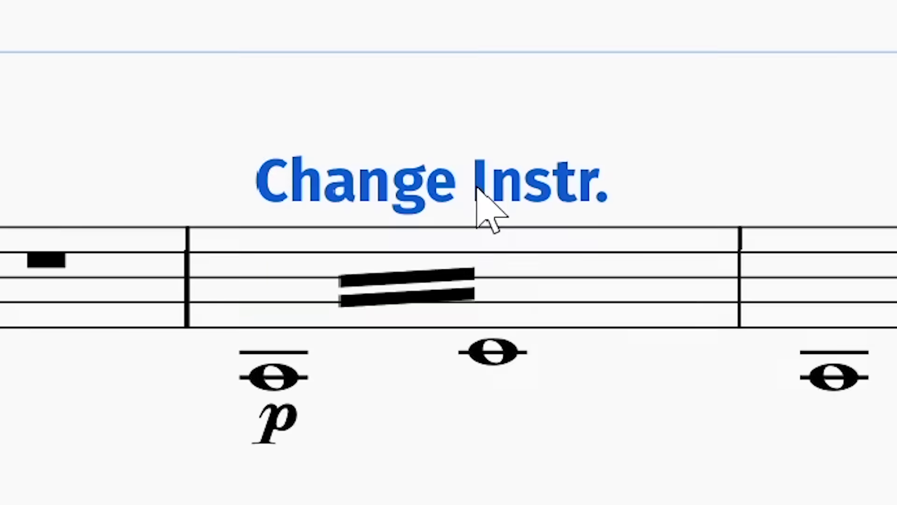
# Step: Change the instrument at the "Change Instr." marking above the stave, searching the instrument list for "viol"
pyautogui.rightClick(395, 176)
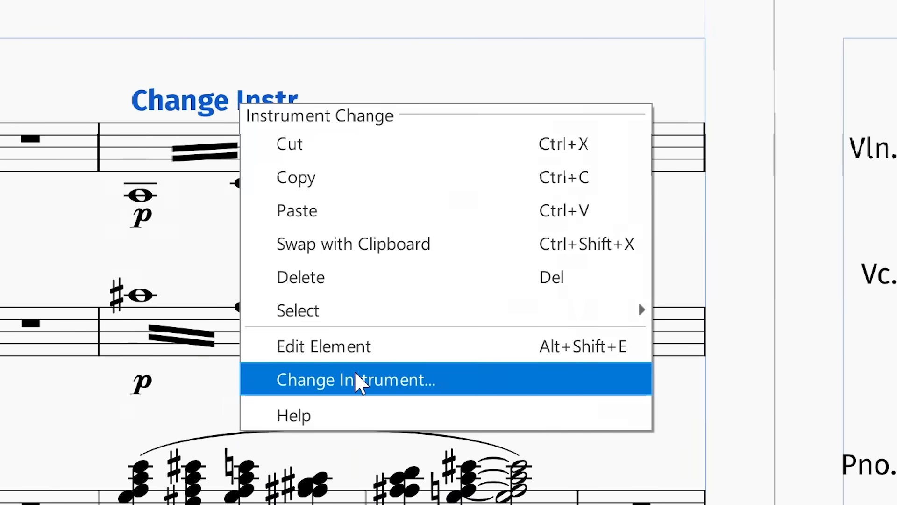
pyautogui.click(24, 379)
pyautogui.write('viol')
pyautogui.click(191, 201)
pyautogui.click(575, 455)
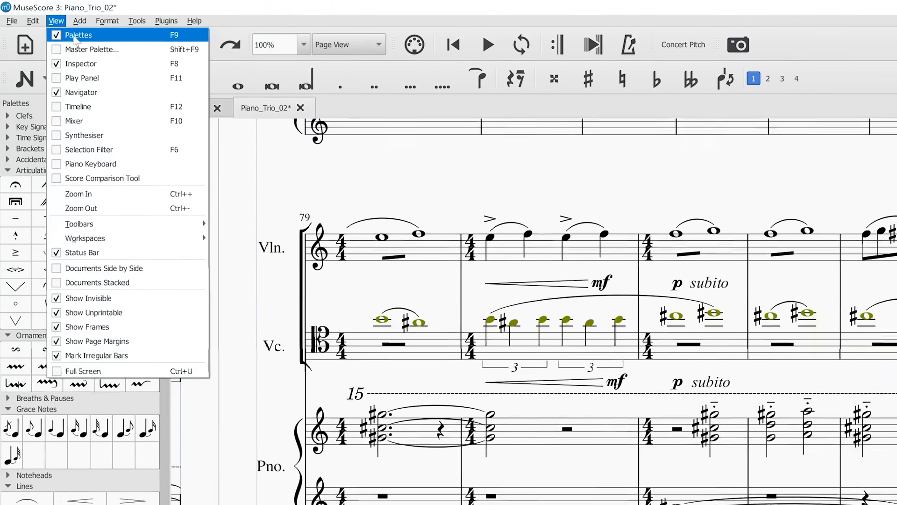
# Step: Try to create an instrumental part titled "Violin" for the piano trio score
pyautogui.moveTo(33, 20)
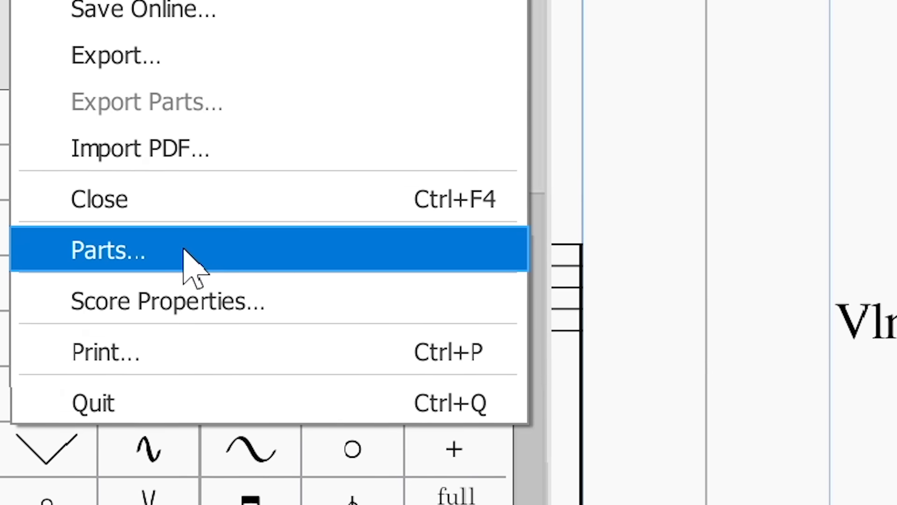
pyautogui.click(194, 267)
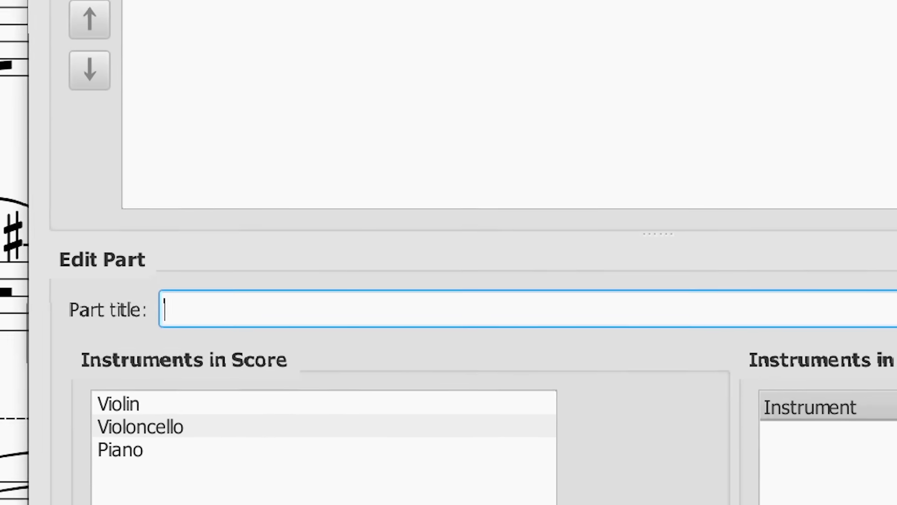
pyautogui.write('Violin')
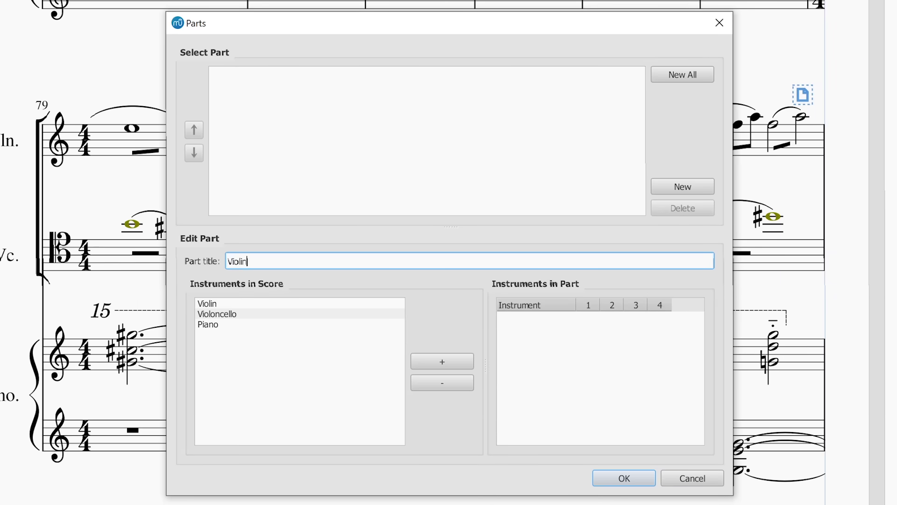
pyautogui.press('Return')
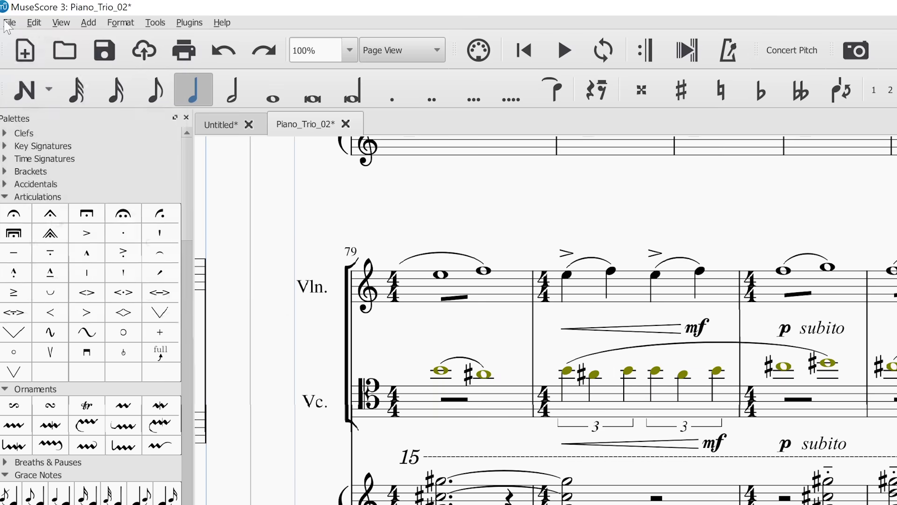
# Step: Generate parts for all instruments in the score at once and select the Violoncello part
pyautogui.click(10, 22)
pyautogui.click(83, 261)
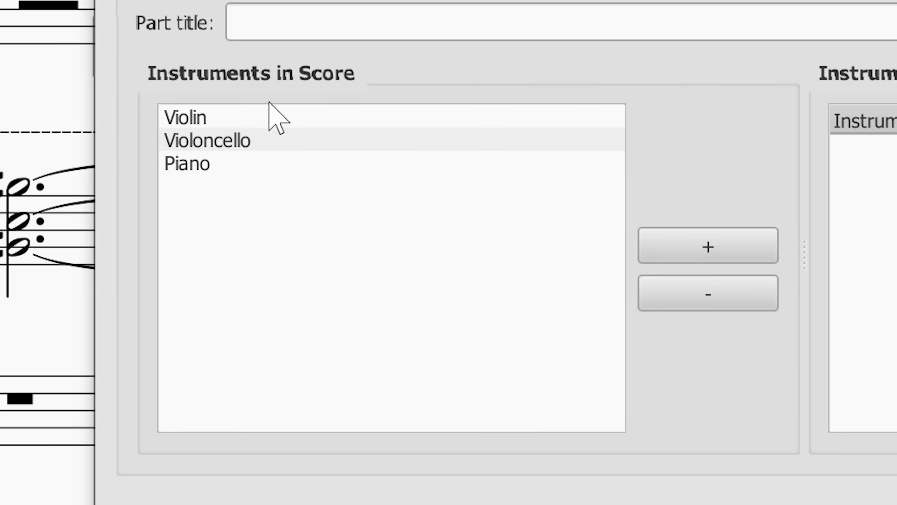
pyautogui.click(240, 118)
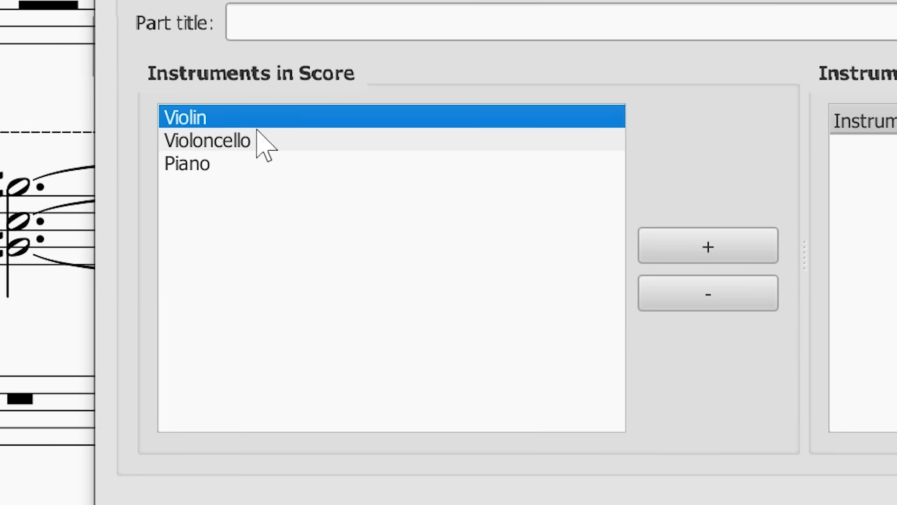
pyautogui.click(258, 137)
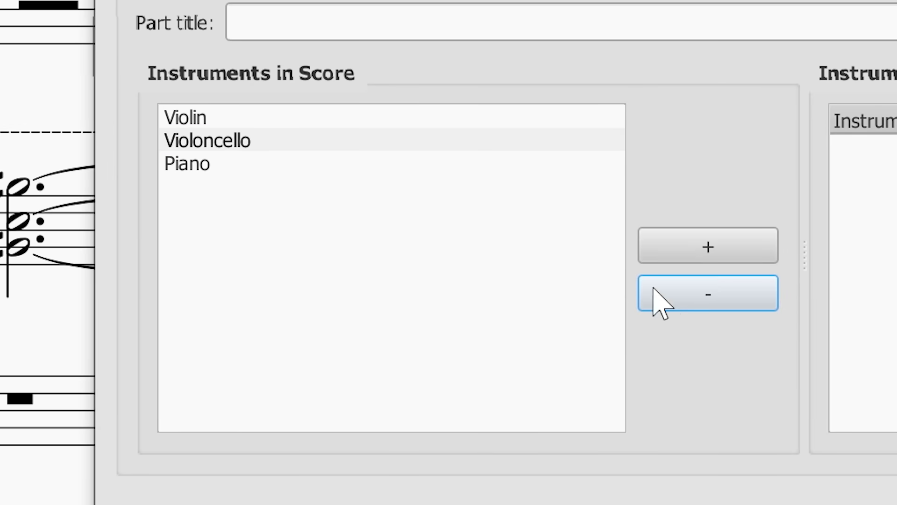
pyautogui.click(281, 117)
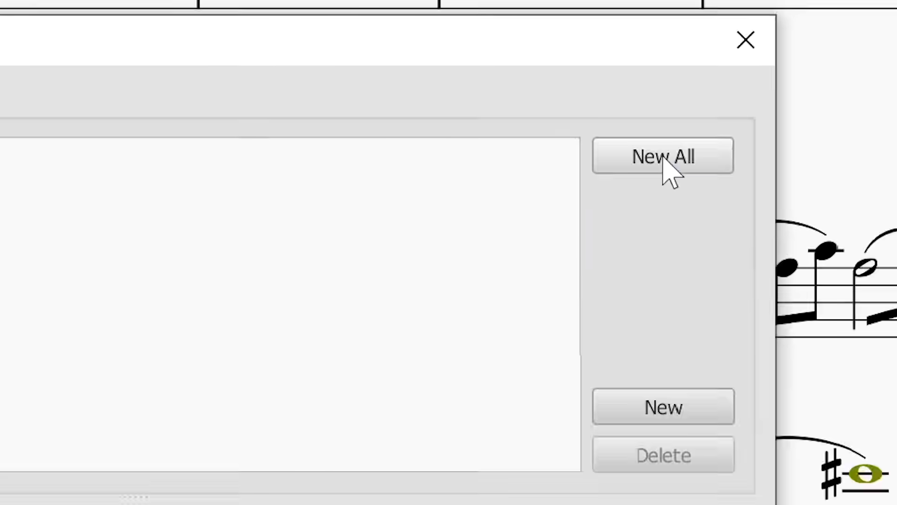
pyautogui.click(644, 256)
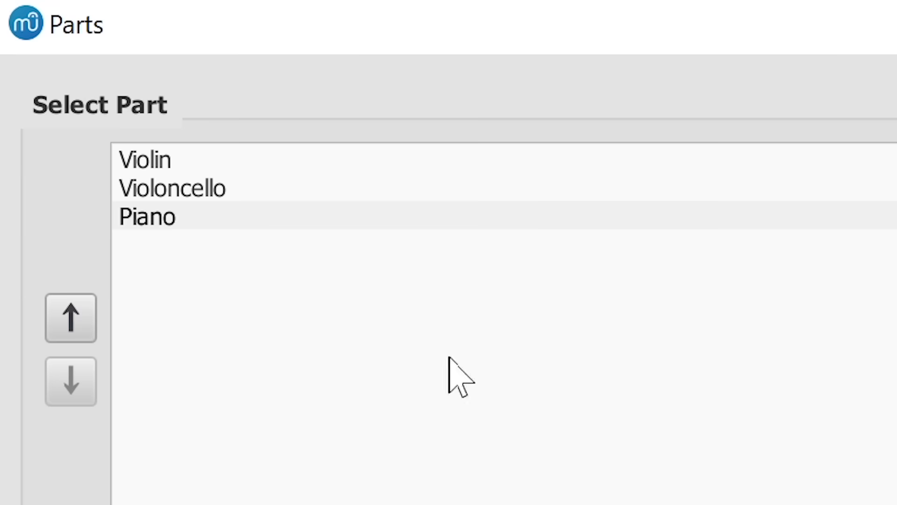
pyautogui.click(159, 187)
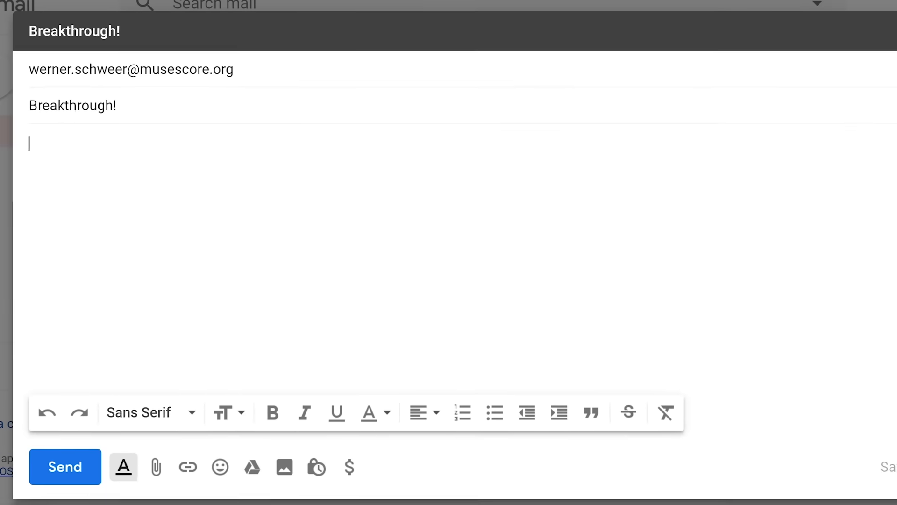
# Step: Write the "Breakthrough!" e-mail's opening paragraph, proposing a button titled 'New All' as the solution to the 'Parts' dialog's design issues
pyautogui.write('Dear Werner, I considered ou')
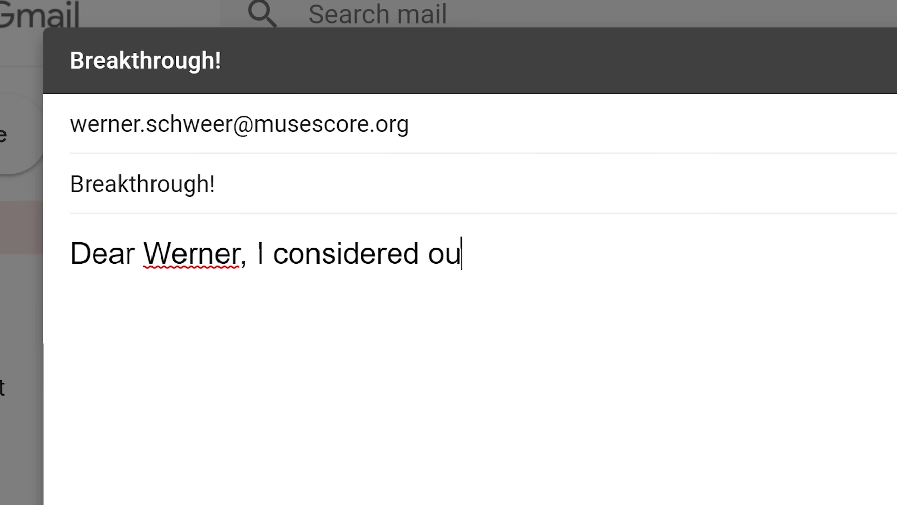
pyautogui.write("r recent design issues with 'Parts' dialog")
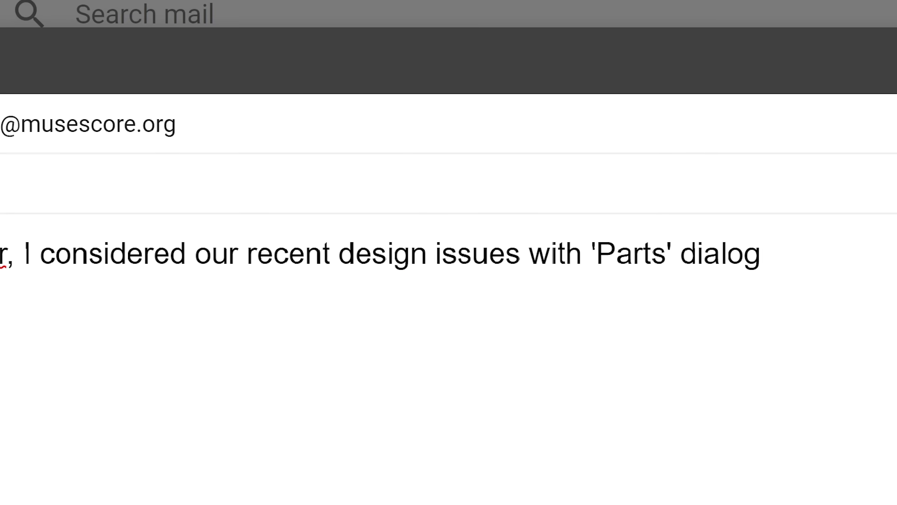
pyautogui.write(' and I feel I have a solution...')
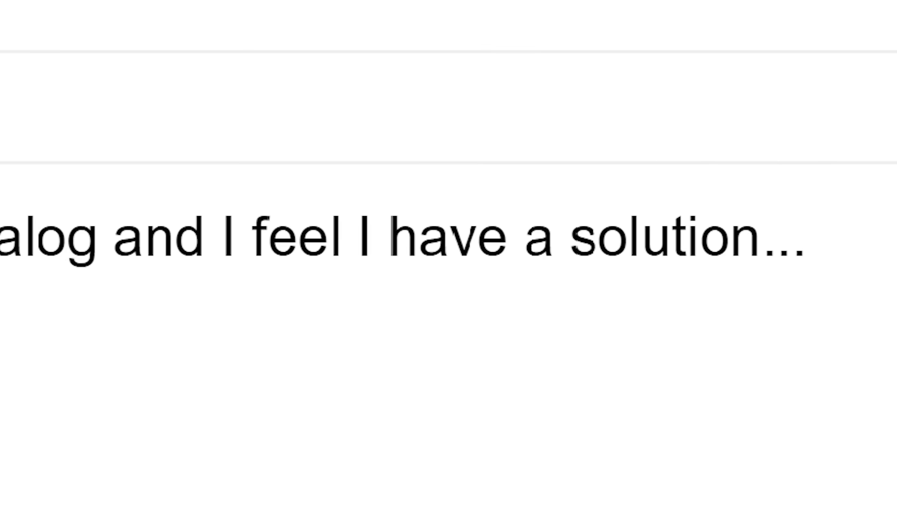
pyautogui.write(" it's a bu")
pyautogui.write('tt')
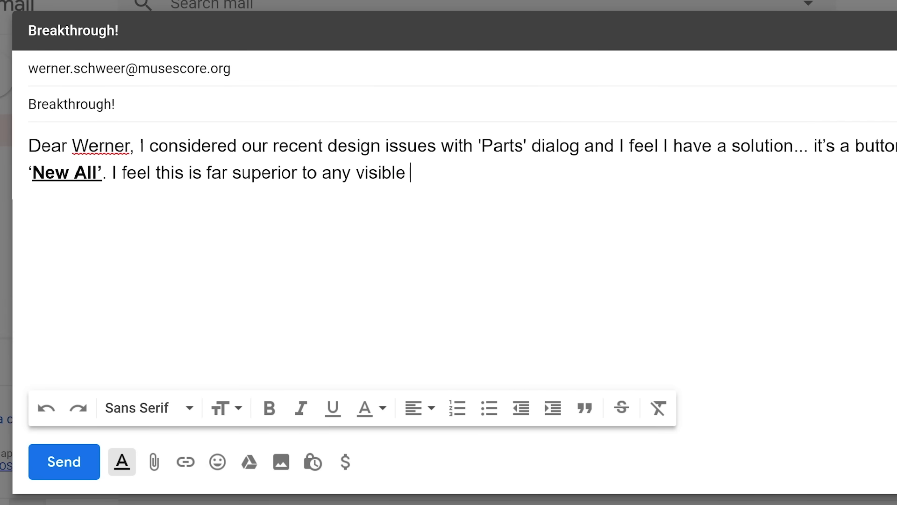
pyautogui.write('our right panel.')
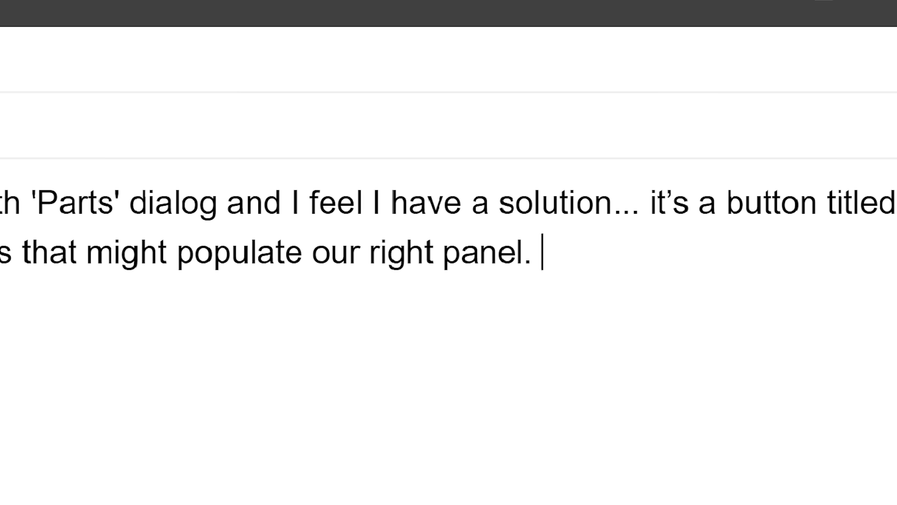
# Step: Add a second paragraph praising the button's simplicity as combining the essence of user desire, "both the New and the All!!!"
pyautogui.press('Return')
pyautogui.press('Return')
pyautogui.write("It's")
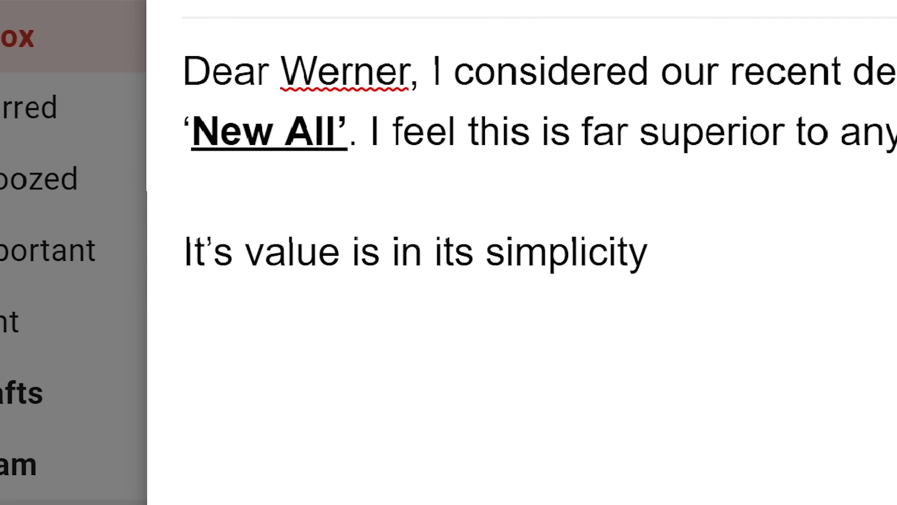
pyautogui.write(' - combining as it does the essence of user desire... ')
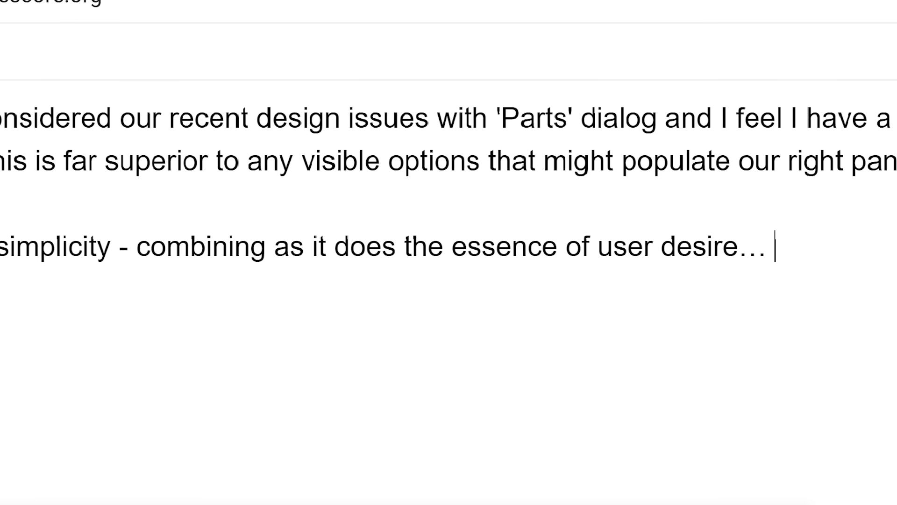
pyautogui.write('both the New and the All!!!')
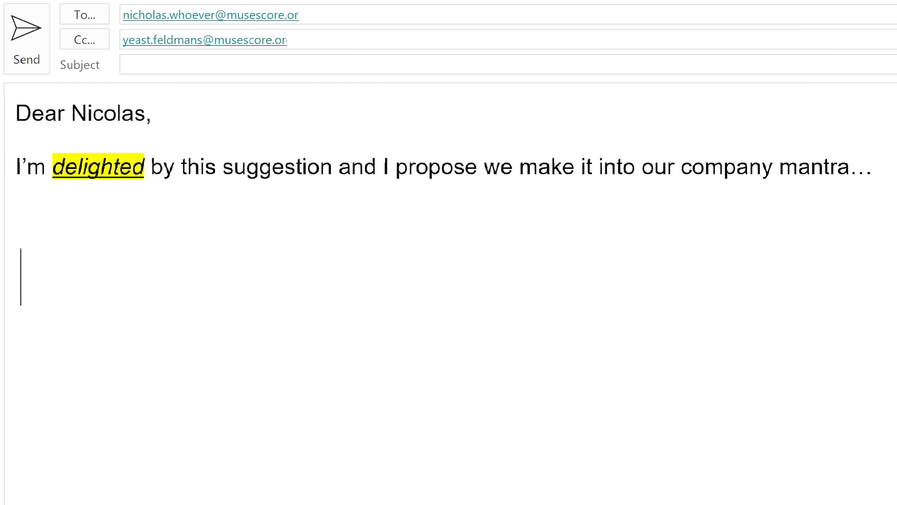
# Step: In the reply e-mail, add the mantra "New All" and the line "I feel it speaks to our newness, to say nothing of our all-ness!"
pyautogui.write('New All ')
pyautogui.write('I')
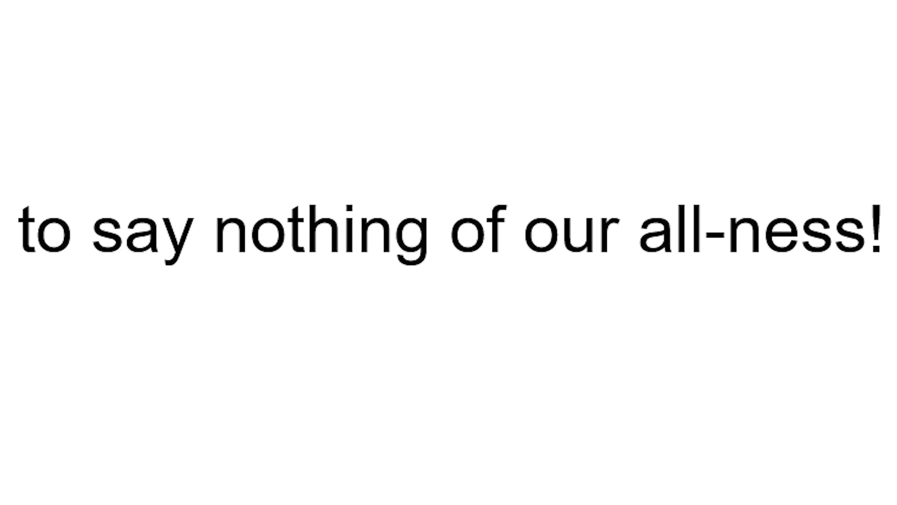
pyautogui.press('Return')
# Step: Add a sentence about celebrating with "New All" stationary and "New All" T-shirts, putting both mentions of the mantra in bold
pyautogui.write("...and I'd like to celebrate by getting some")
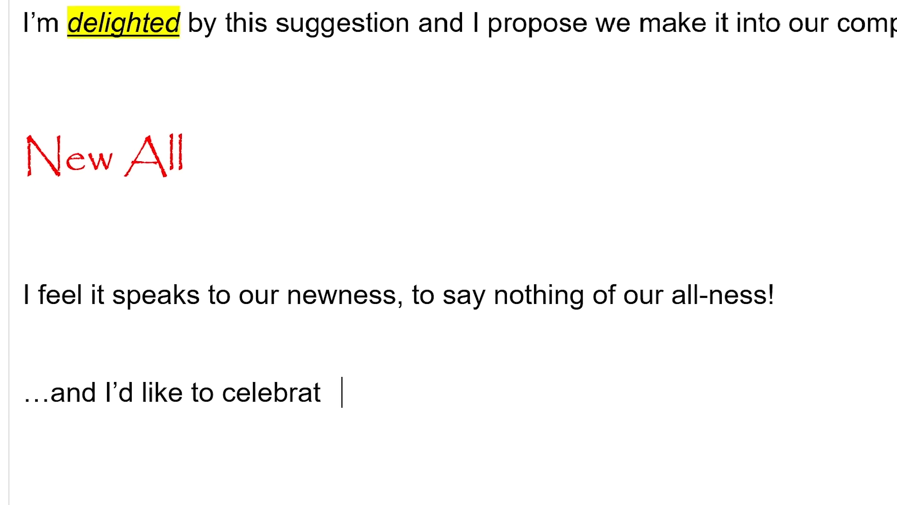
pyautogui.hotkey('ctrl', 'b')
pyautogui.write('New All')
pyautogui.hotkey('ctrl', 'b')
pyautogui.write("stationary and let's get some")
pyautogui.hotkey('ctrl', 'b')
pyautogui.write('New All')
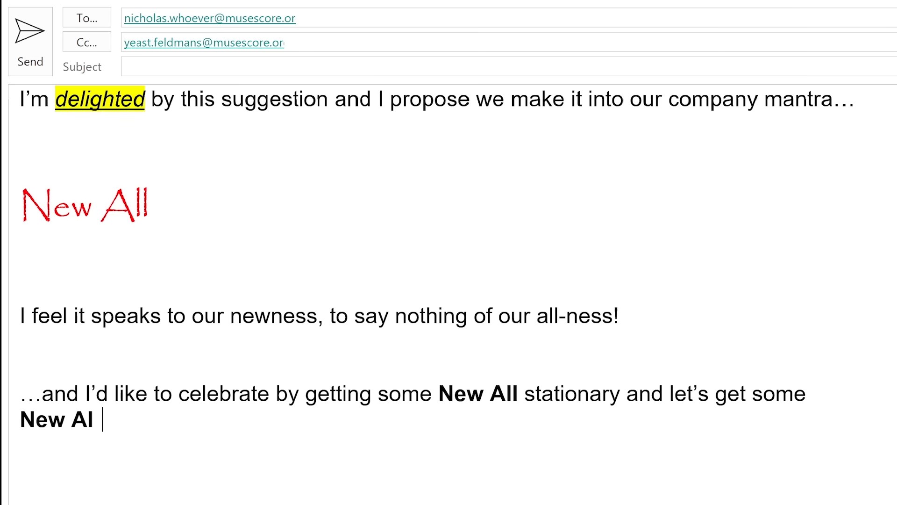
pyautogui.hotkey('ctrl', 'b')
pyautogui.write('T-shirts printed too...')
pyautogui.press('Return')
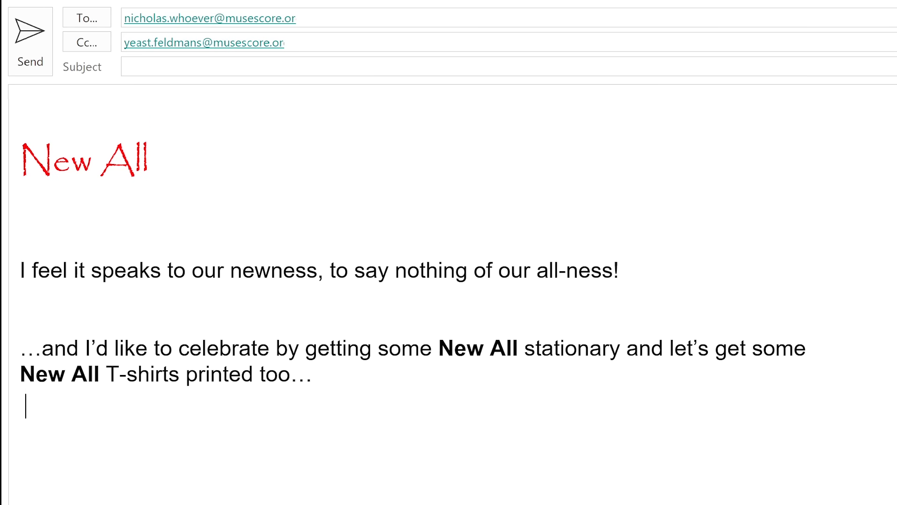
# Step: Finish the reply with a closing line containing "New All" in bold and ending "SPIKE STRAIGHT INTO MY FACE!"
pyautogui.press('Return')
pyautogui.write('…so I can a')
pyautogui.hotkey('ctrl', 'b')
pyautogui.write('New All')
pyautogui.hotkey('ctrl', 'b')
pyautogui.write('SPIKE STRAI')
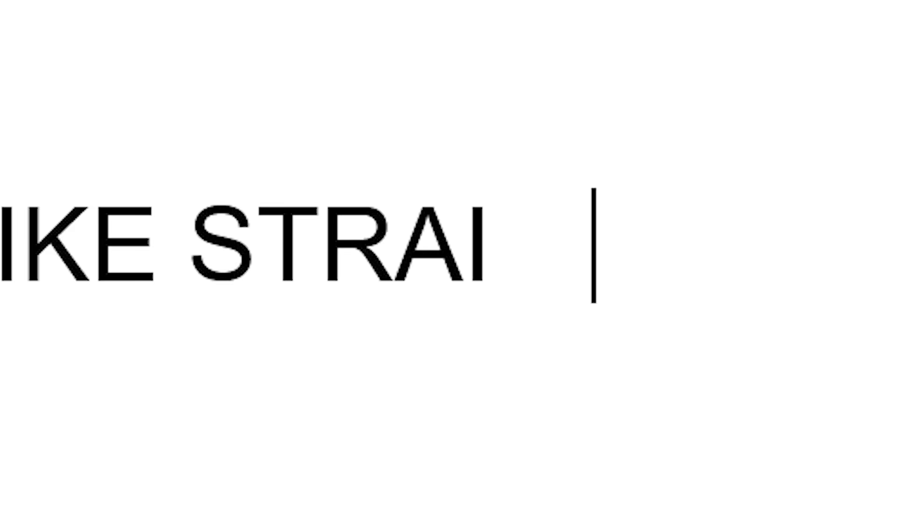
pyautogui.write('GHT INTO MY FACE!')
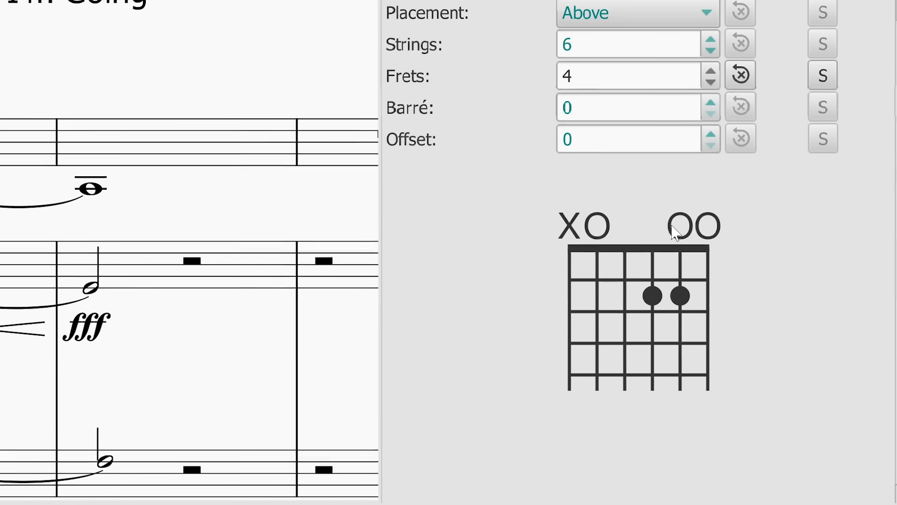
# Step: Edit the fretboard diagram above the guitar stave, changing its second-fret dots and open-string markers
pyautogui.click(590, 278)
pyautogui.click(778, 336)
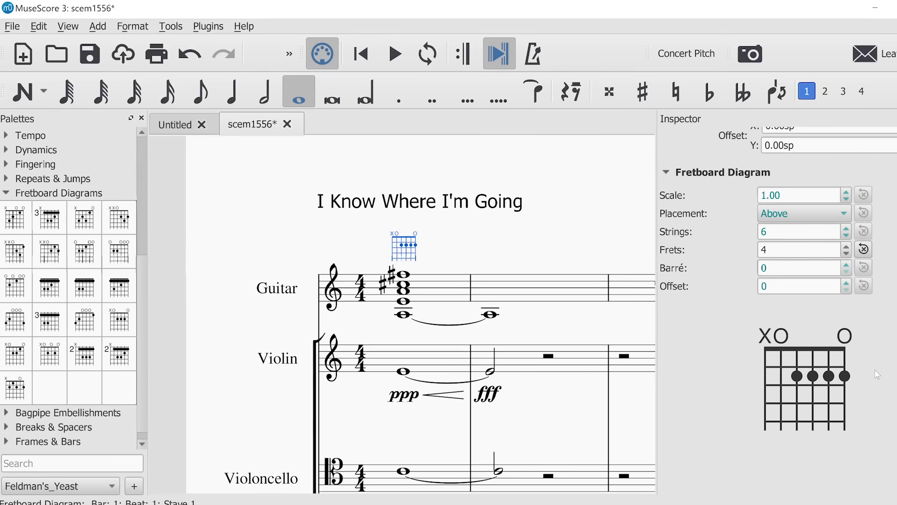
pyautogui.click(778, 282)
pyautogui.click(844, 335)
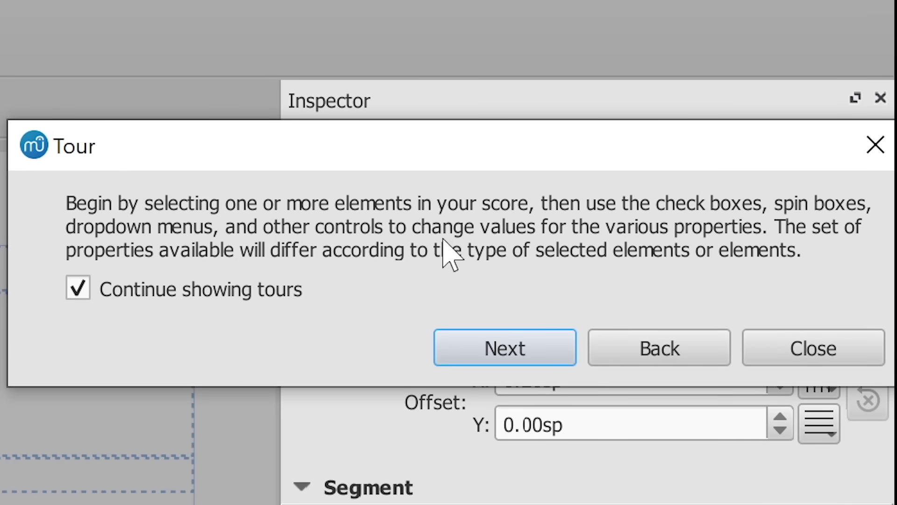
# Step: Page through the Inspector and Palettes tours, reading their explanations, and close each one
pyautogui.click(505, 348)
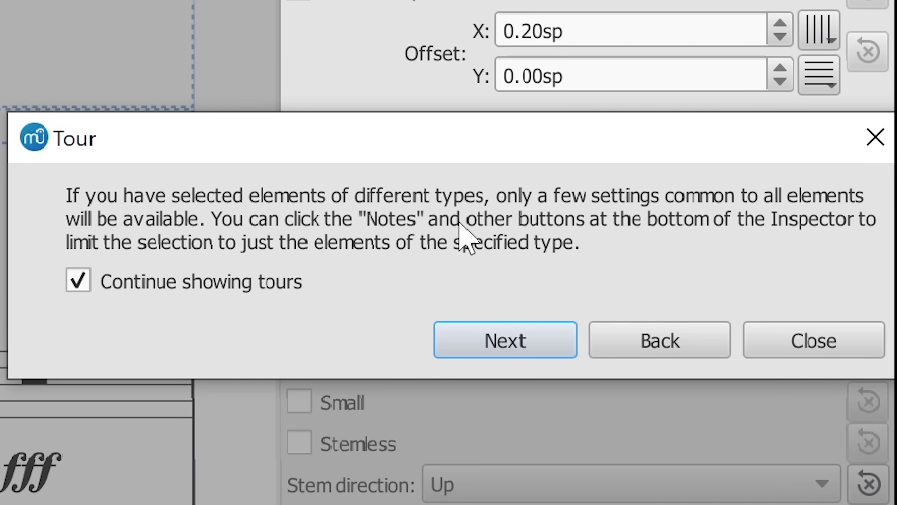
pyautogui.click(776, 333)
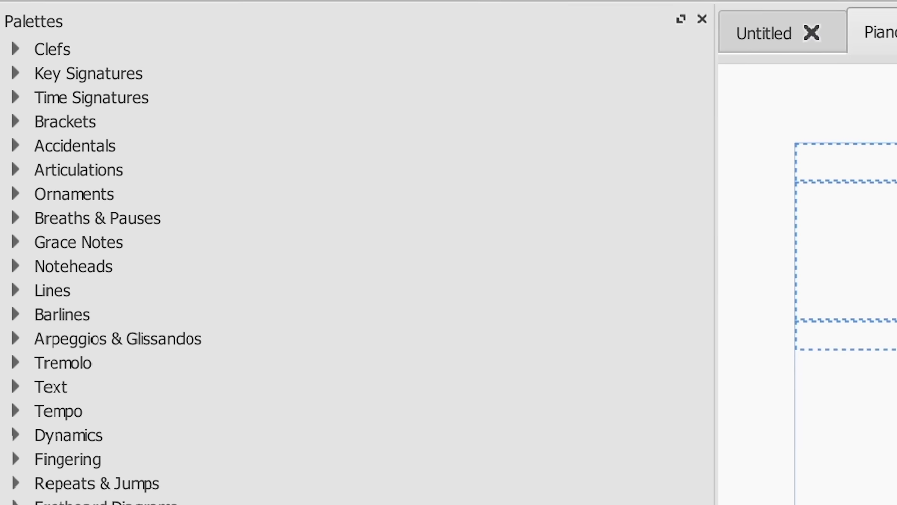
pyautogui.click(11, 196)
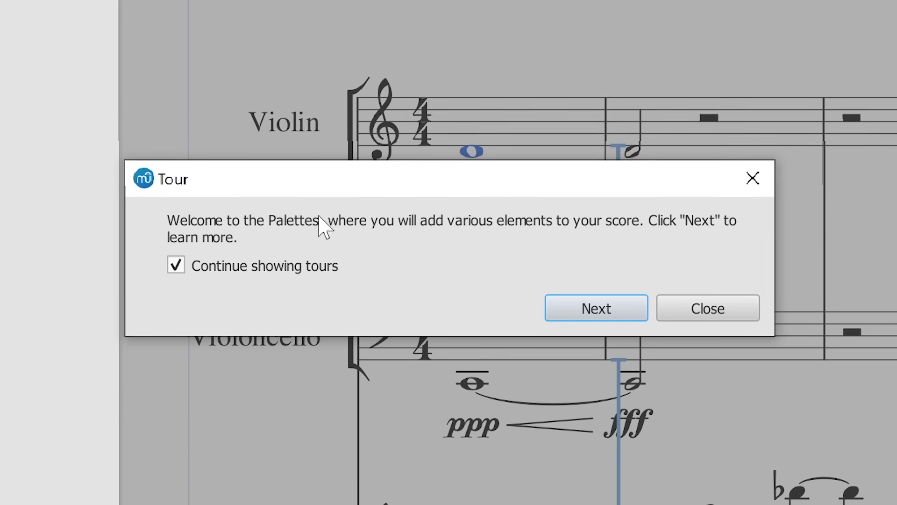
pyautogui.click(622, 311)
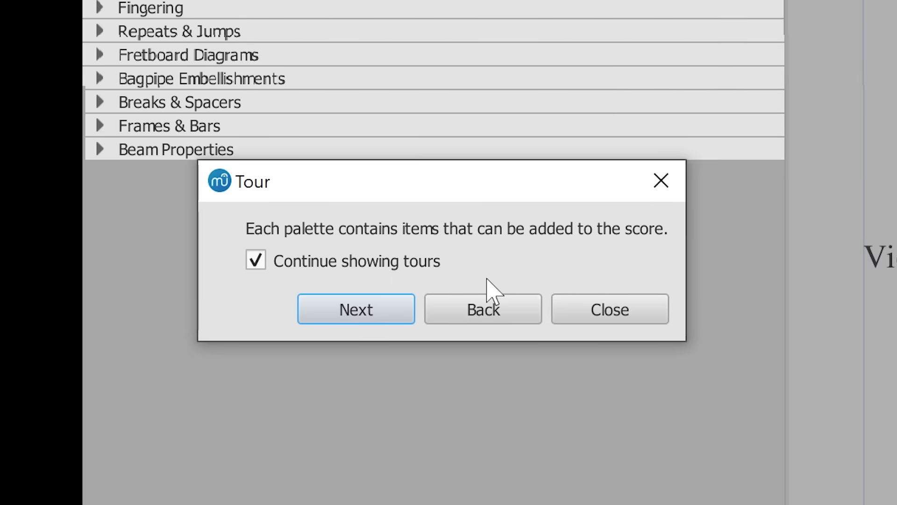
pyautogui.click(613, 308)
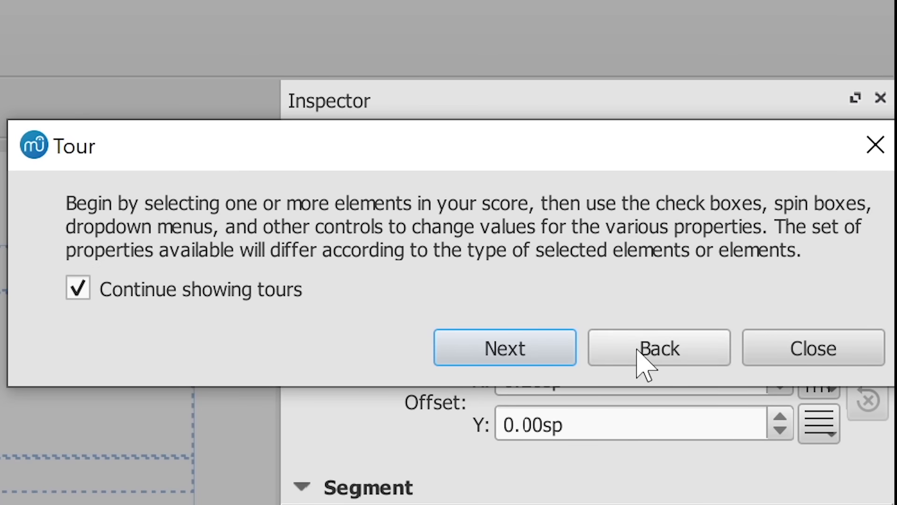
pyautogui.click(500, 363)
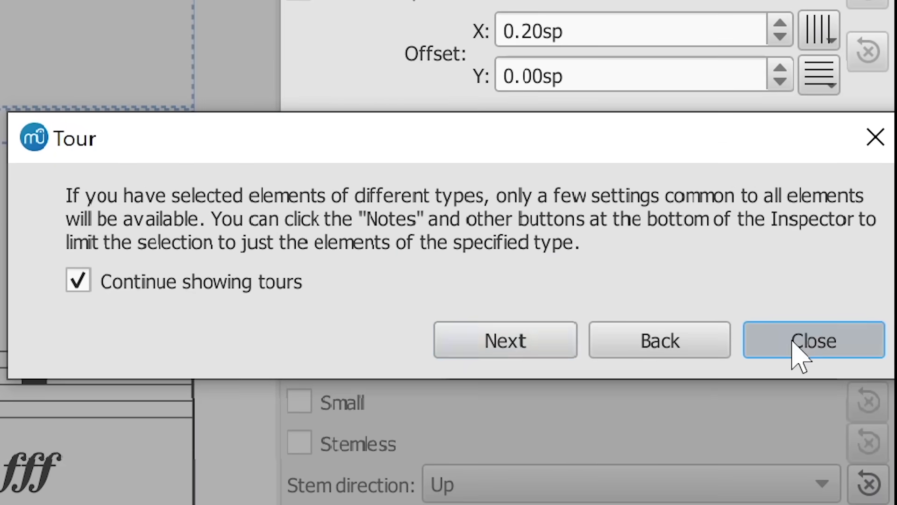
pyautogui.click(793, 342)
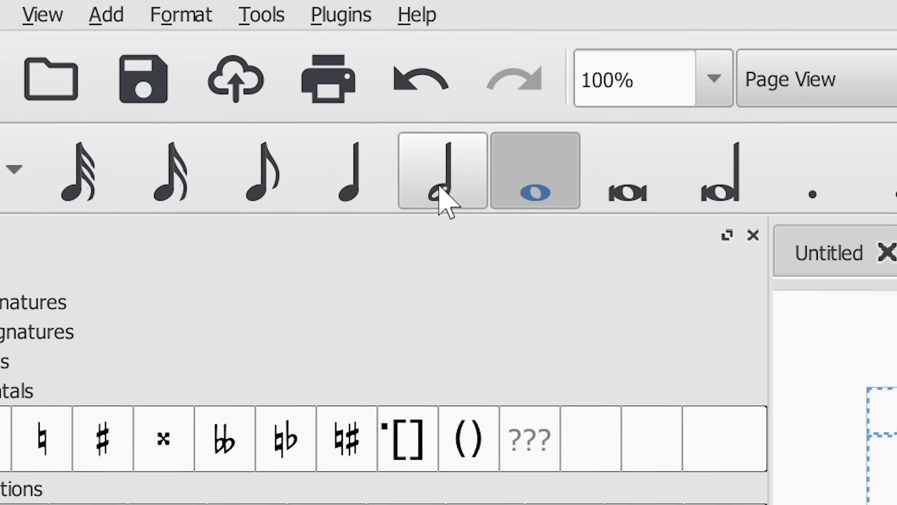
# Step: Choose the half-note duration, with the Accidentals palette expanded, and dismiss the note input tour
pyautogui.click(444, 229)
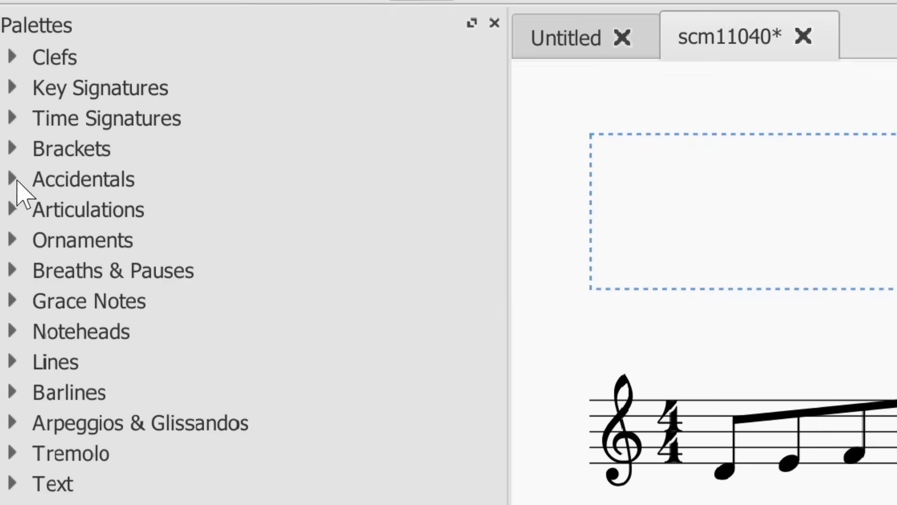
pyautogui.click(16, 183)
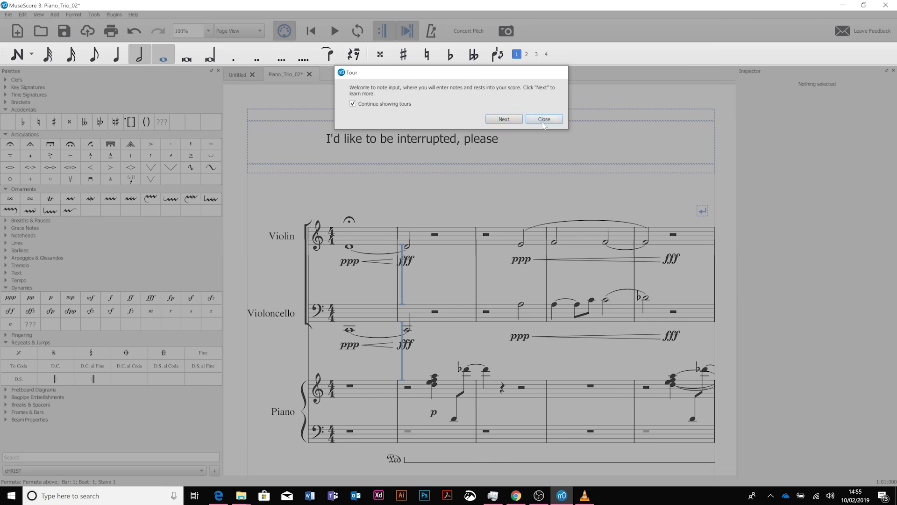
pyautogui.press('Return')
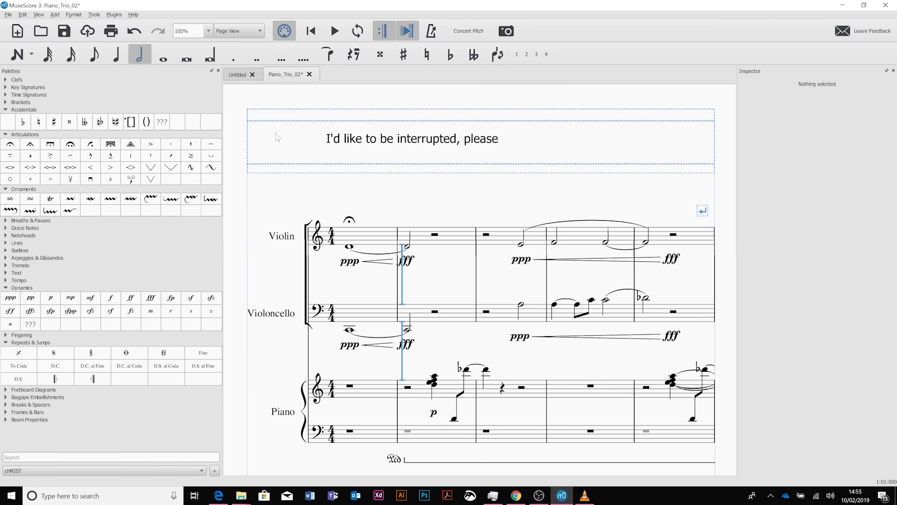
pyautogui.click(407, 246)
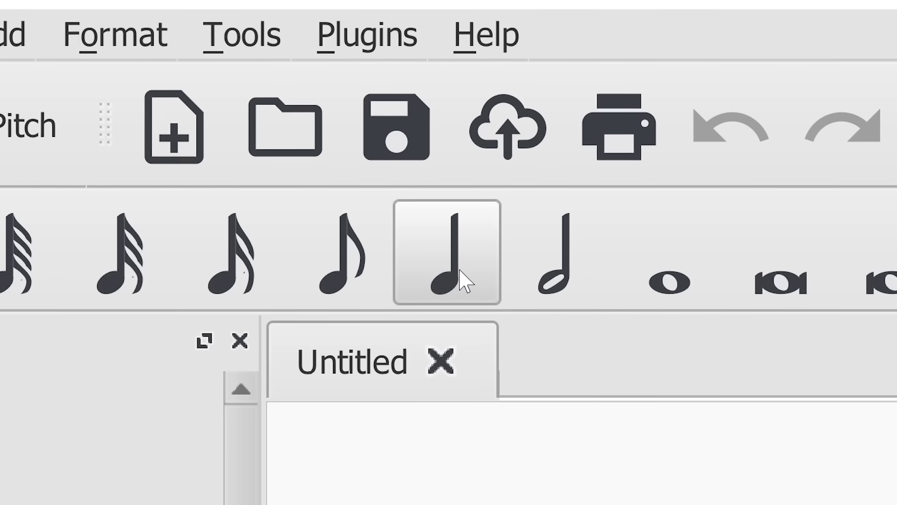
# Step: Choose the quarter-note duration and expand the Clefs palette
pyautogui.click(461, 281)
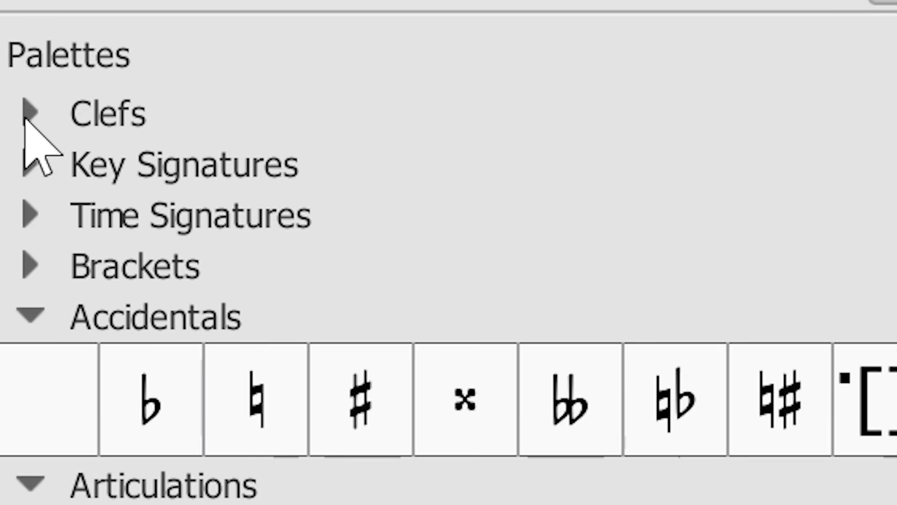
pyautogui.click(27, 115)
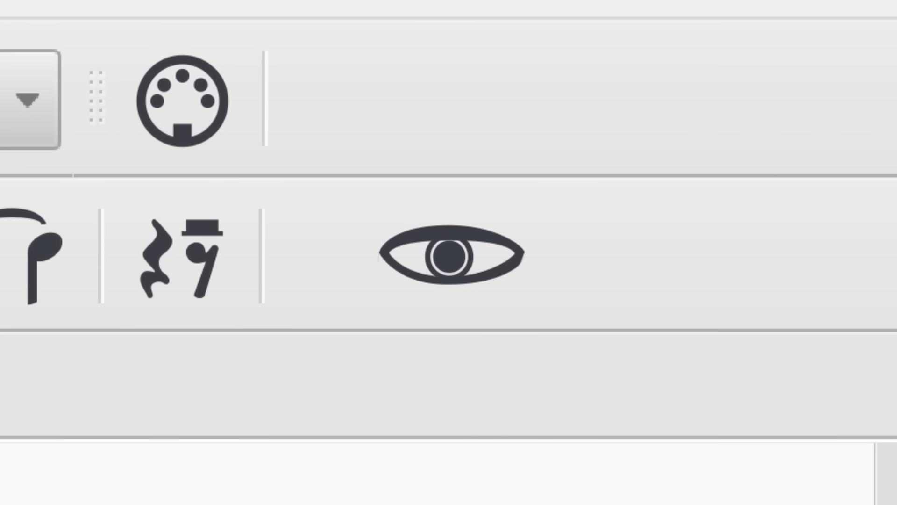
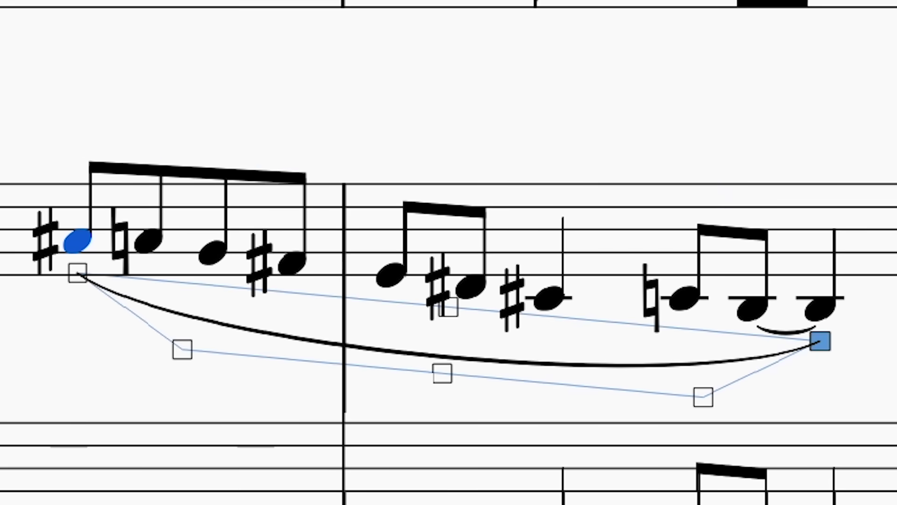
# Step: Leave the shape editing of the slur below the descending notes and select the slur's first note
pyautogui.press('Escape')
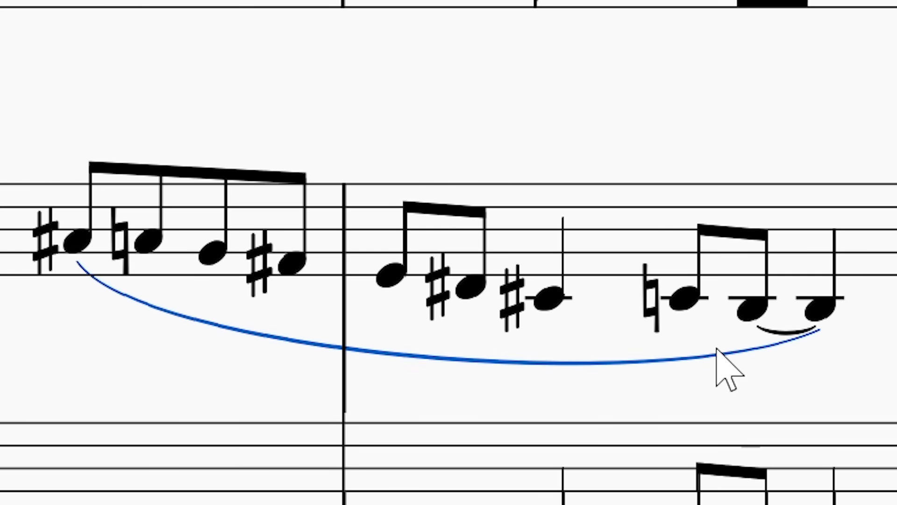
pyautogui.click(77, 240)
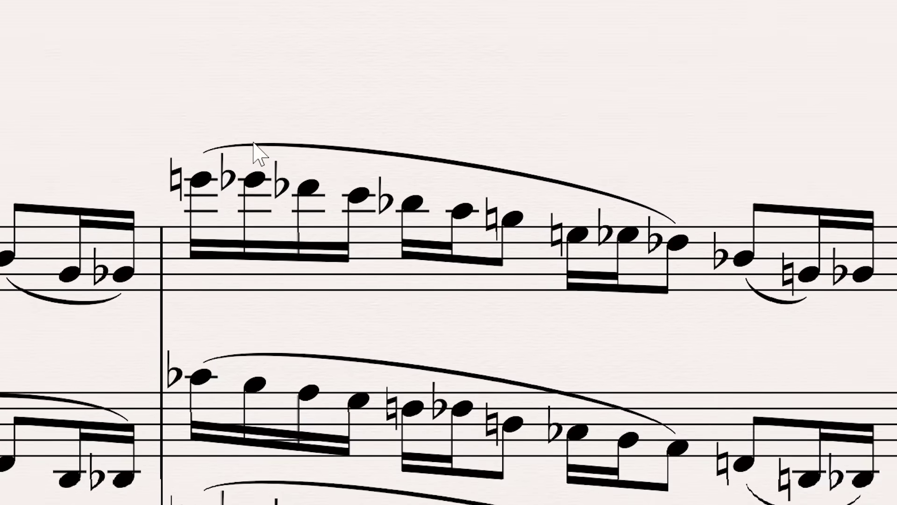
# Step: In Sibelius, delete the slur above the top stave's descending run and undo the deletion
pyautogui.click(242, 153)
pyautogui.press('Delete')
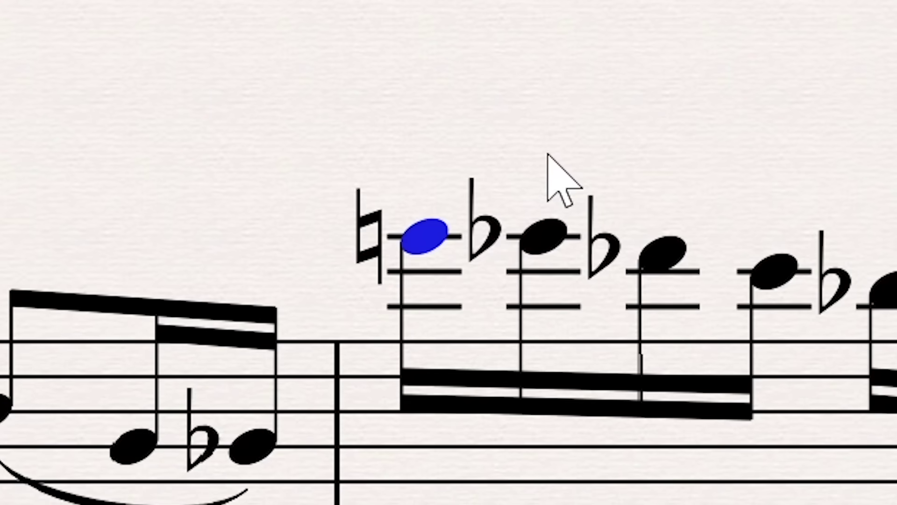
pyautogui.hotkey('ctrl', 'z')
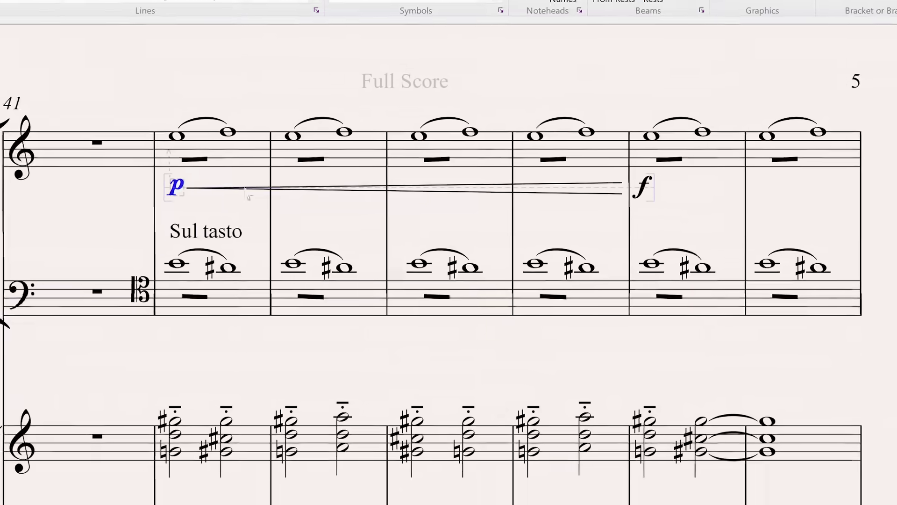
# Step: Copy the violin's p, crescendo hairpin and f together to the cello and piano staves
pyautogui.keyDown('ctrl'); pyautogui.click(278, 196); pyautogui.keyUp('ctrl')
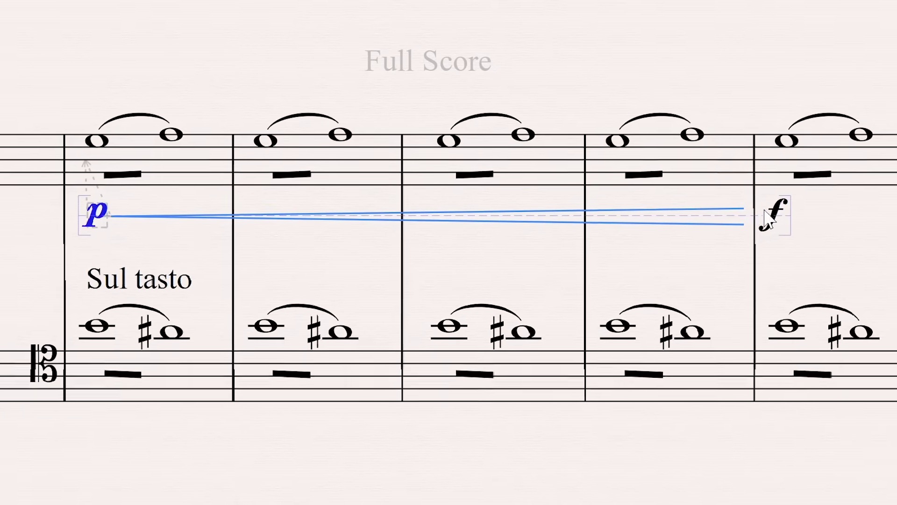
pyautogui.keyDown('ctrl'); pyautogui.click(687, 196); pyautogui.keyUp('ctrl')
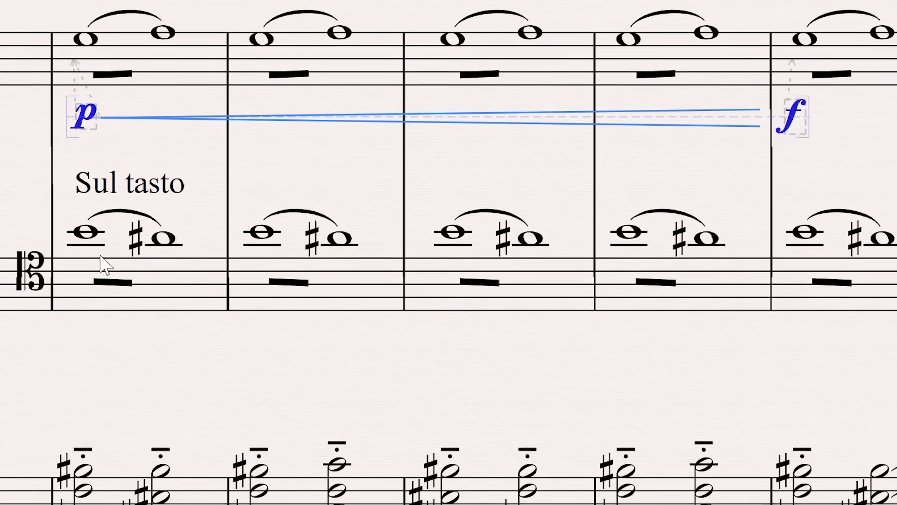
pyautogui.click(87, 337)
pyautogui.scroll(-6, 93, 204)
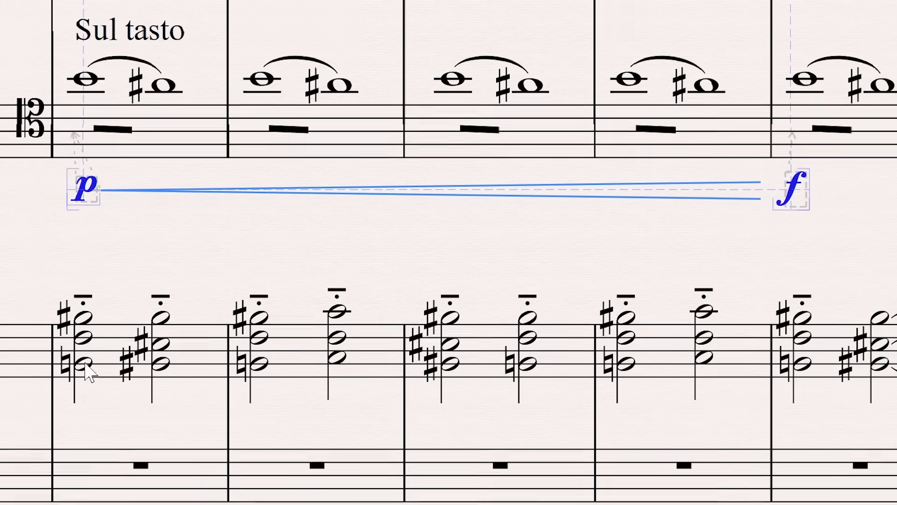
pyautogui.click(88, 237)
pyautogui.hotkey('ctrl', 'v')
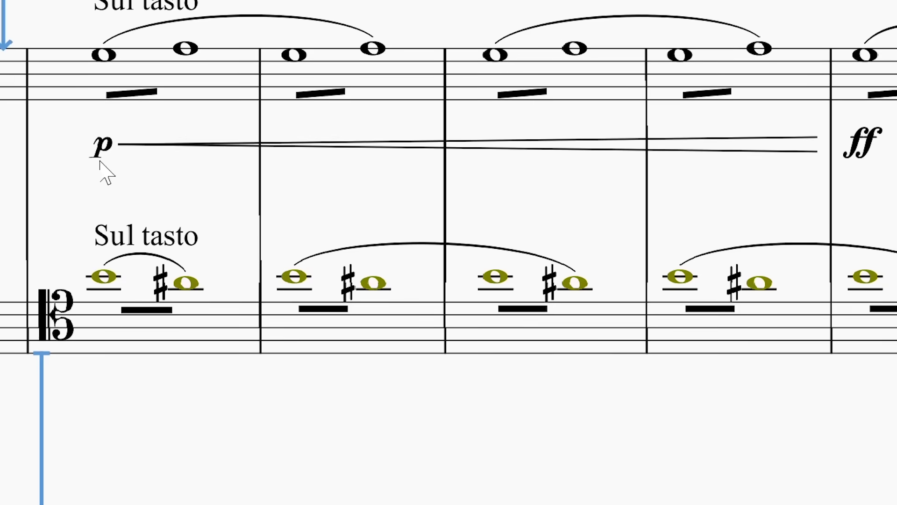
# Step: In MuseScore, move the end anchor of the violin's crescendo hairpin back to an earlier beat and leave its editing mode
pyautogui.click(80, 165)
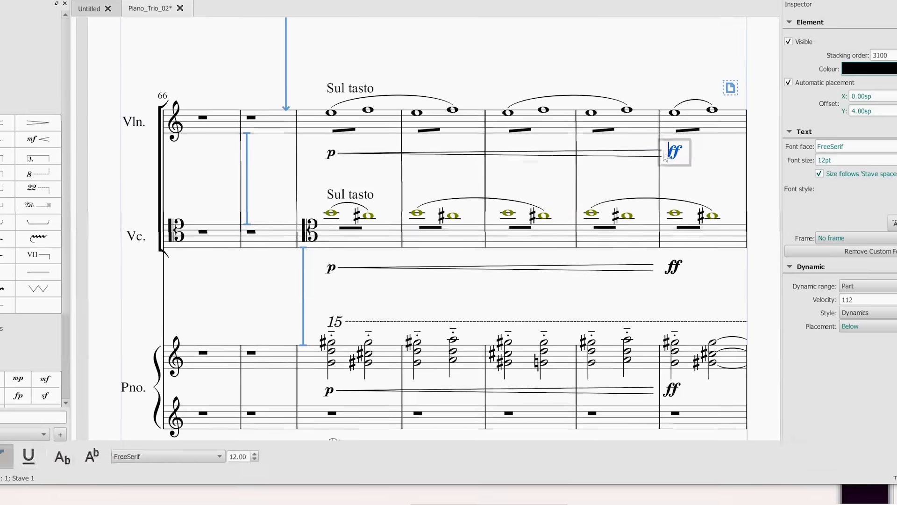
pyautogui.click(601, 150)
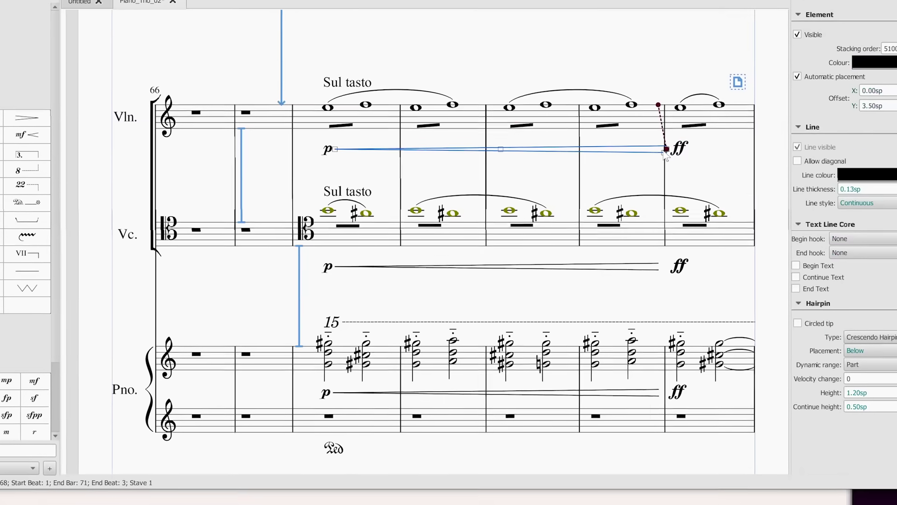
pyautogui.hotkey('shift', 'Left')
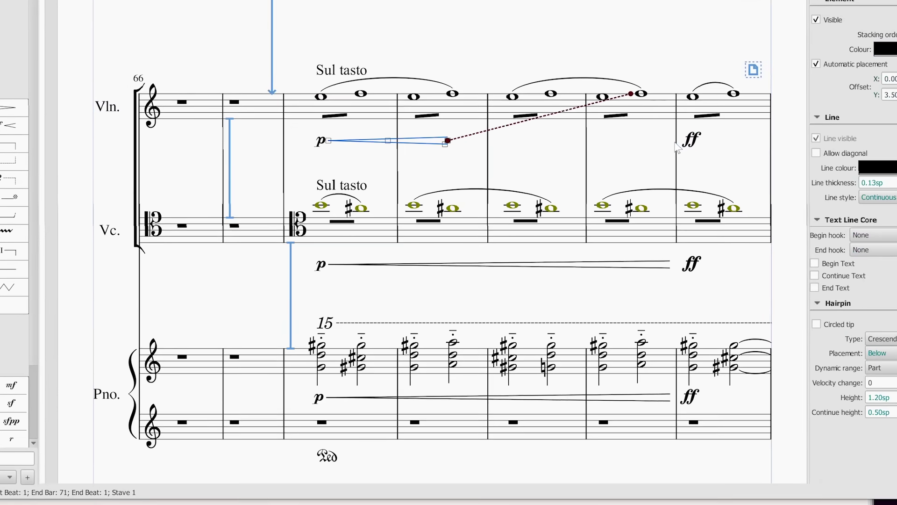
pyautogui.press('Escape')
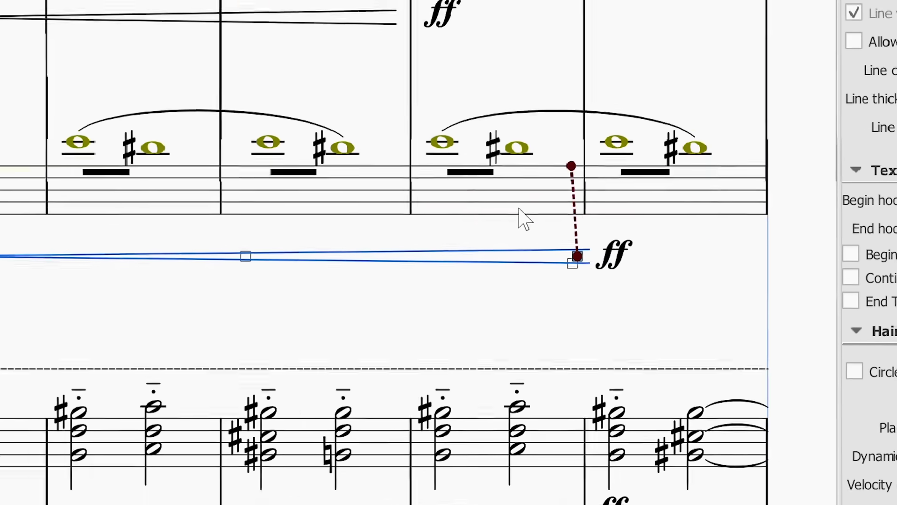
# Step: Rework the cello's crescendo so its hairpin ends one bar earlier, with the ff in the fourth tremolo bar
pyautogui.hotkey('shift', 'Left')
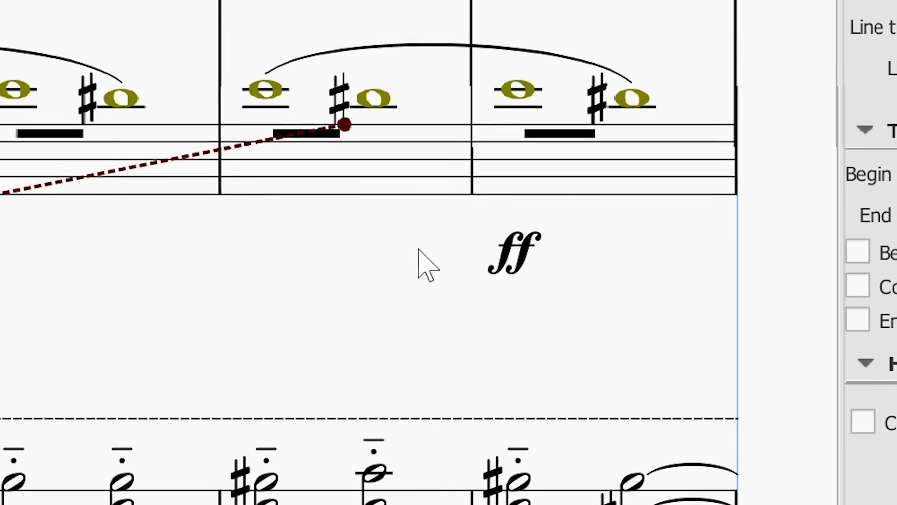
pyautogui.hotkey('ctrl', 'z')
pyautogui.click(454, 261)
pyautogui.press('Delete')
pyautogui.click(54, 249)
pyautogui.hotkey('shift', 'Right')
pyautogui.hotkey('shift', 'Right')
pyautogui.hotkey('shift', 'Right')
pyautogui.hotkey('shift', 'Right')
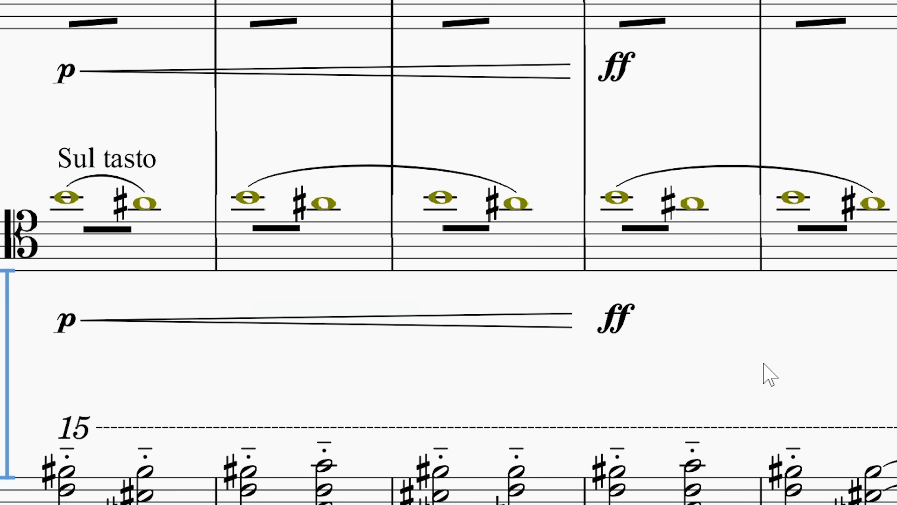
pyautogui.click(583, 327)
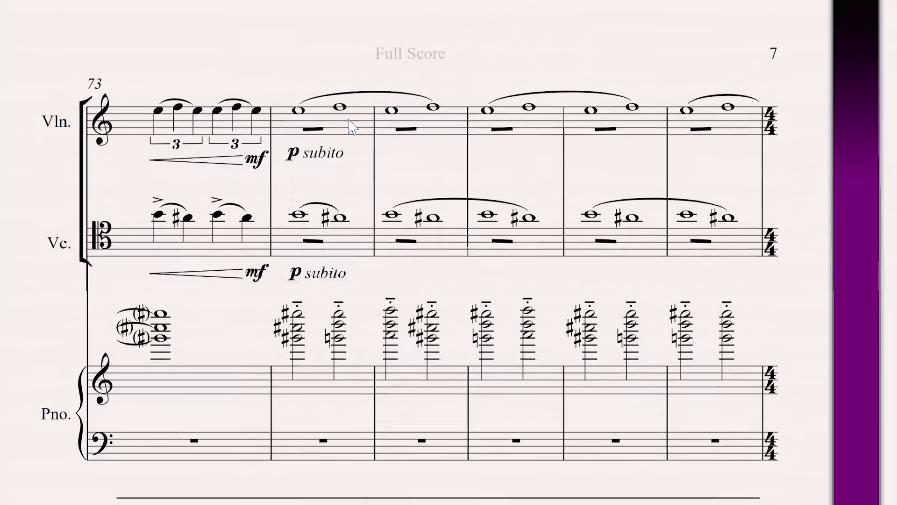
# Step: In Sibelius, copy the violin's bars 74 to 77 over the same bars of the cello stave
pyautogui.click(334, 134)
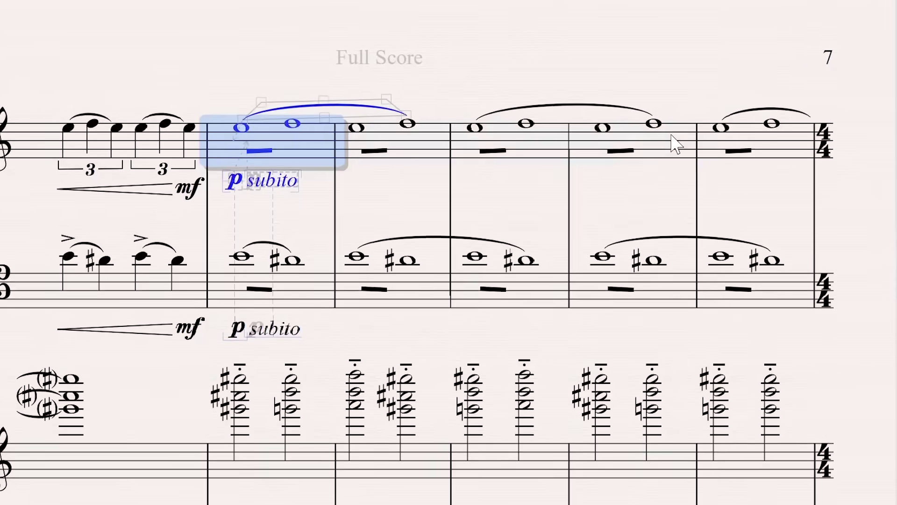
pyautogui.keyDown('shift'); pyautogui.click(666, 138); pyautogui.keyUp('shift')
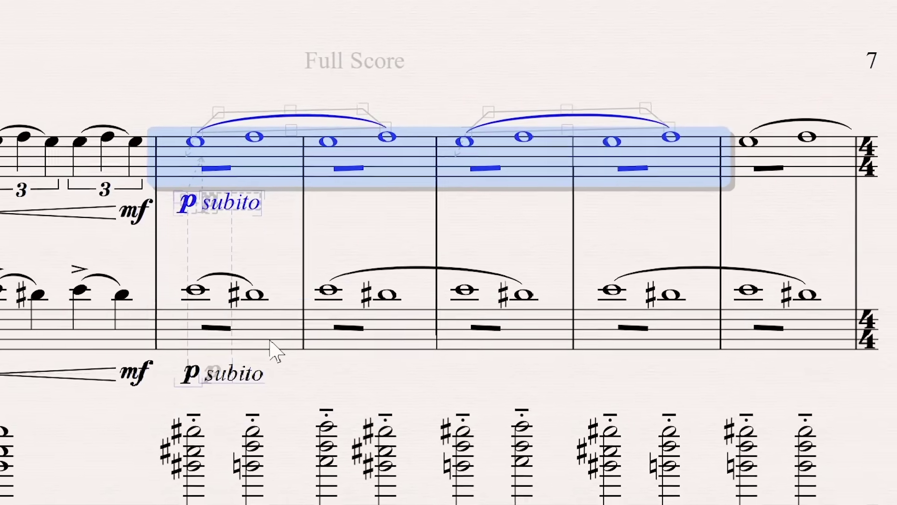
pyautogui.click(287, 325)
pyautogui.keyDown('shift'); pyautogui.click(576, 276); pyautogui.keyUp('shift')
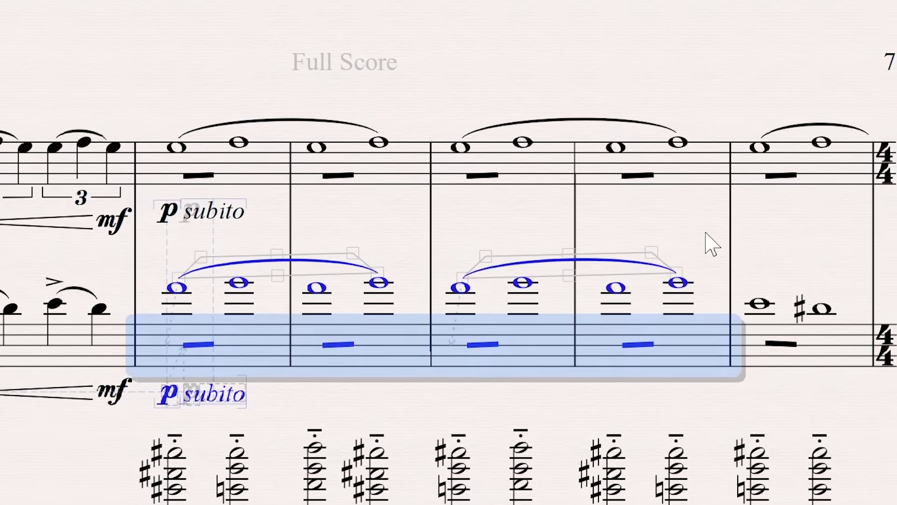
pyautogui.click(712, 243)
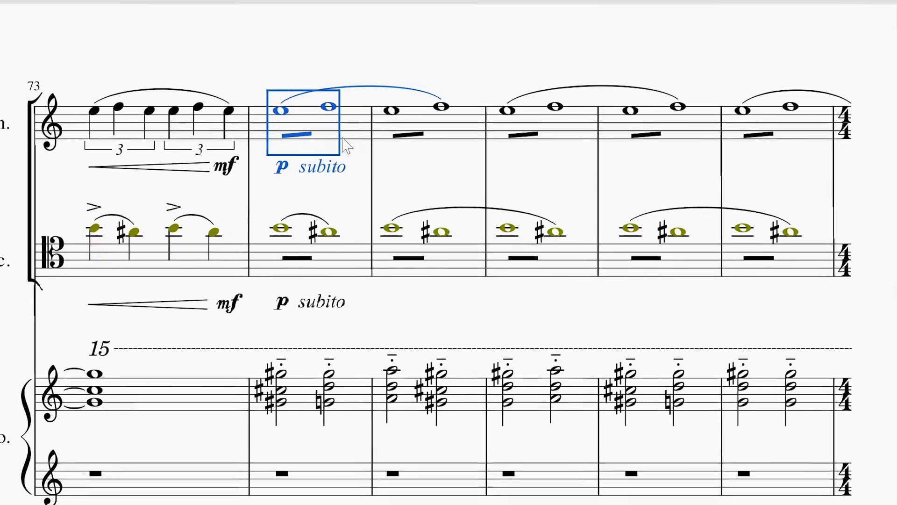
# Step: In MuseScore, copy the violin's bars 74 to 77 and paste them over the same cello bars
pyautogui.keyDown('shift'); pyautogui.click(720, 143); pyautogui.keyUp('shift')
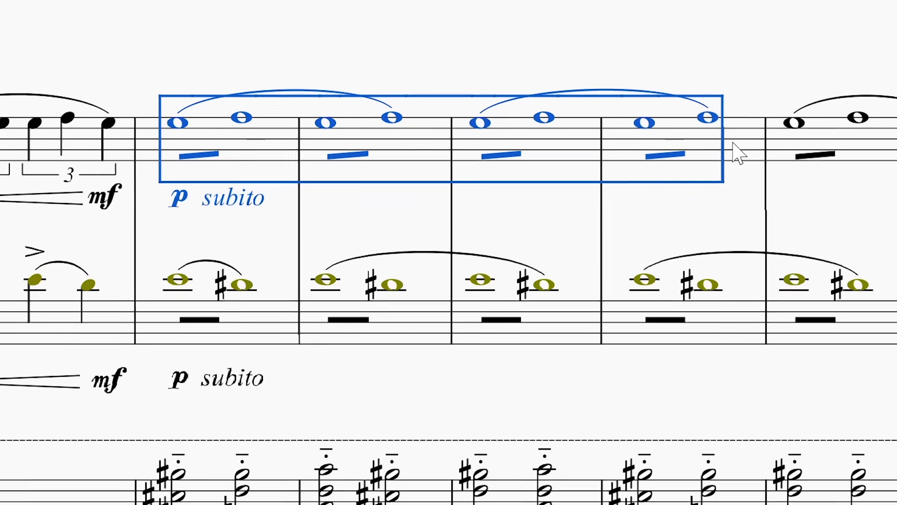
pyautogui.click(309, 311)
pyautogui.hotkey('ctrl', 'v')
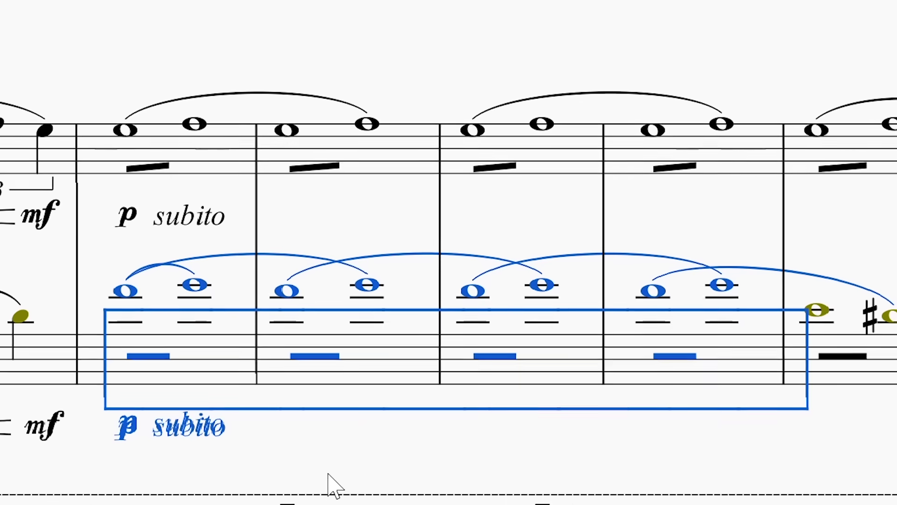
pyautogui.click(329, 474)
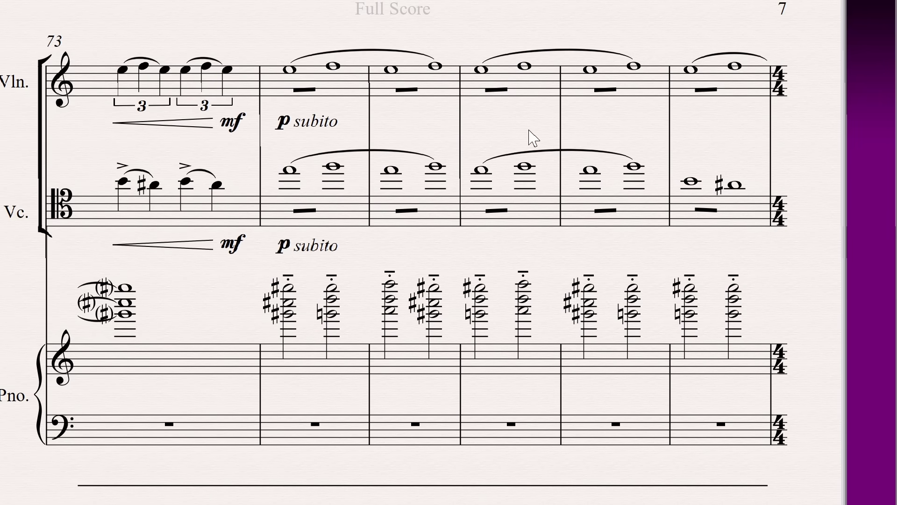
# Step: Set the horizontal offset of the violin's and the cello's barlines after bar 73 to 0
pyautogui.click(591, 166)
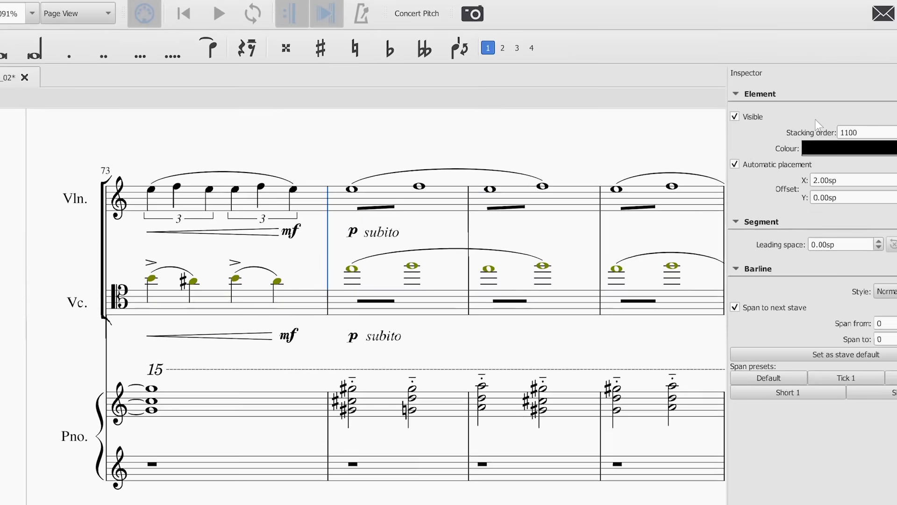
pyautogui.doubleClick(834, 180)
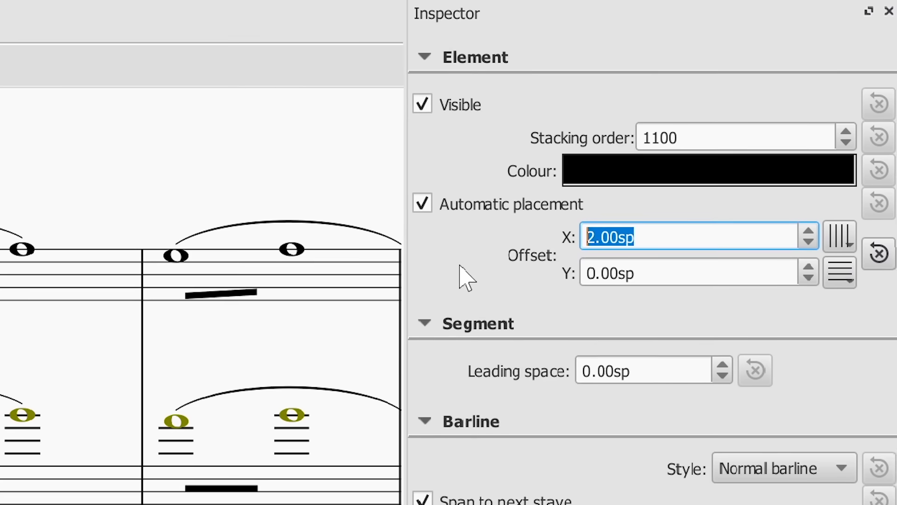
pyautogui.write('0')
pyautogui.press('Return')
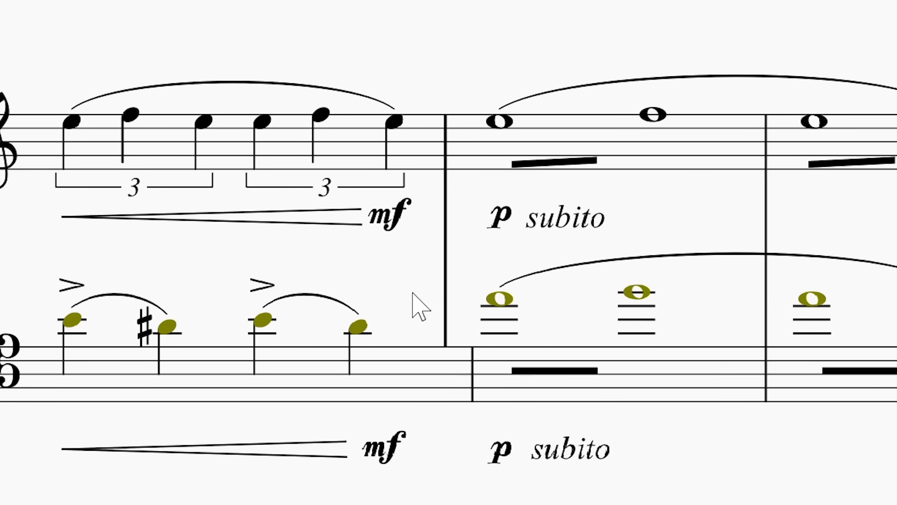
pyautogui.click(474, 376)
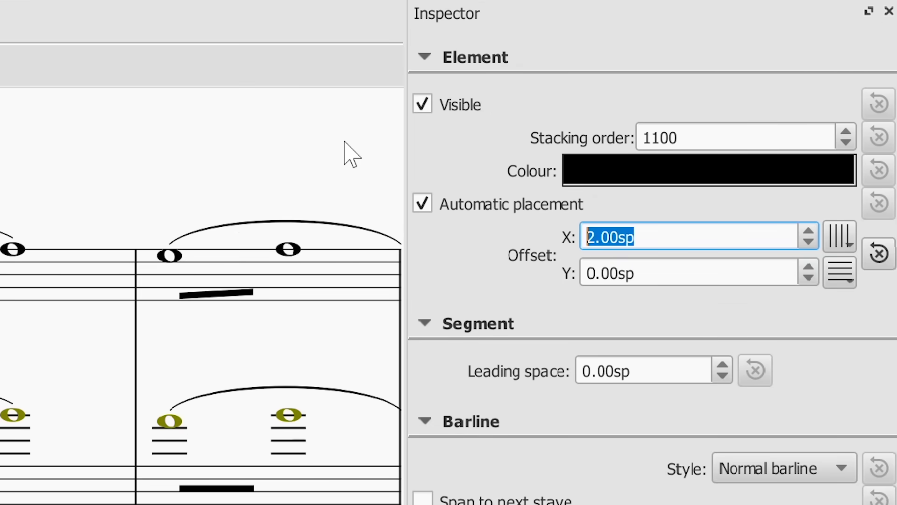
pyautogui.write('00')
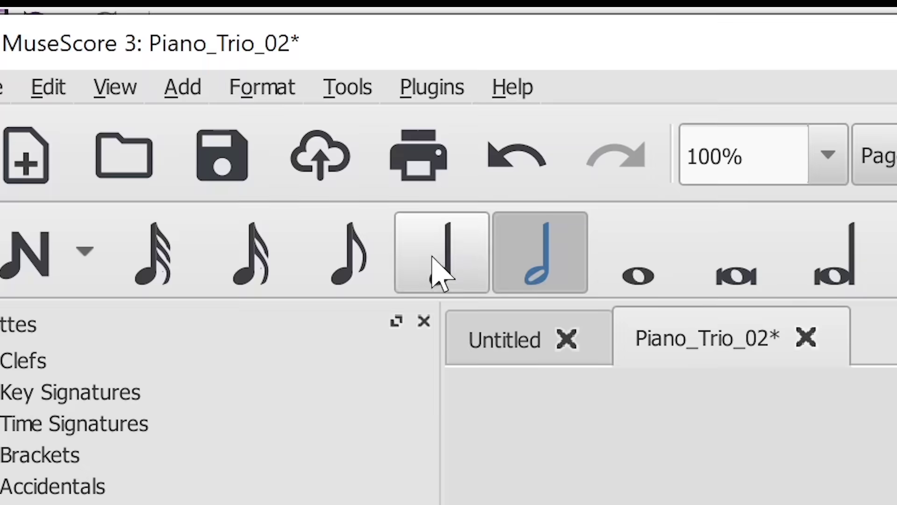
# Step: Choose the quarter-note duration for the piano trio score
pyautogui.click(435, 260)
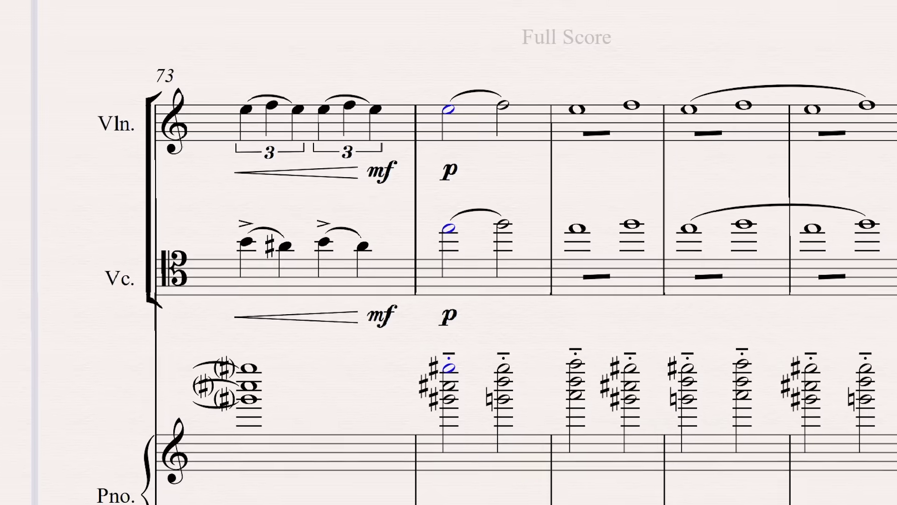
# Step: Change the selected opening notes of bar 74 in the violin, cello and piano to quarter notes
pyautogui.press('4')
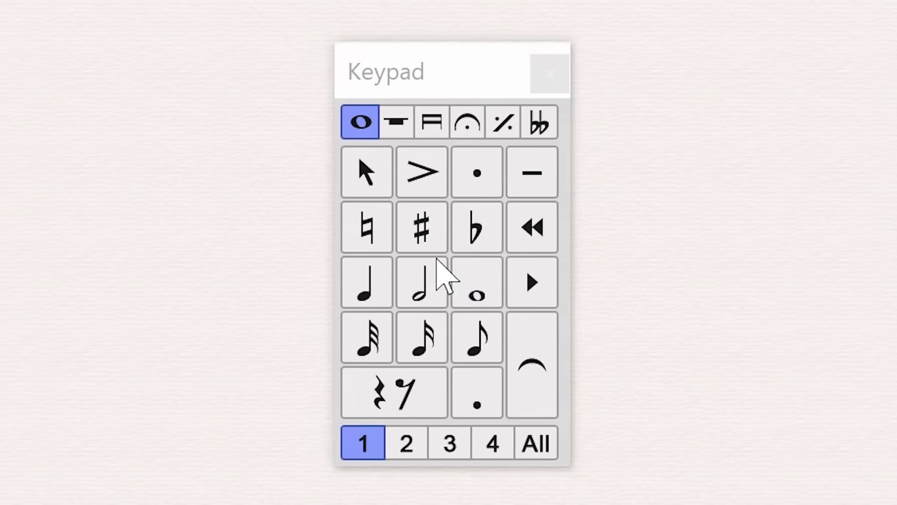
# Step: Play back the opening bars of the piano trio in Sibelius
pyautogui.click(693, 372)
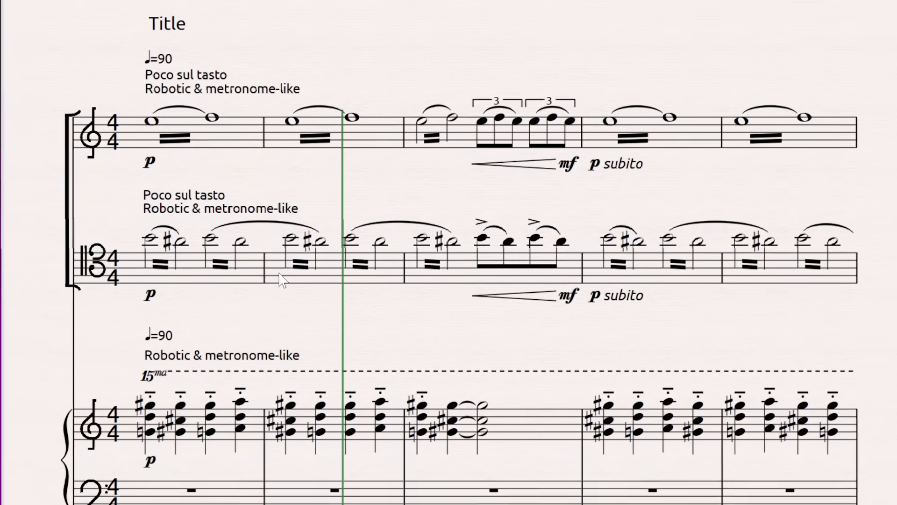
pyautogui.click(260, 284)
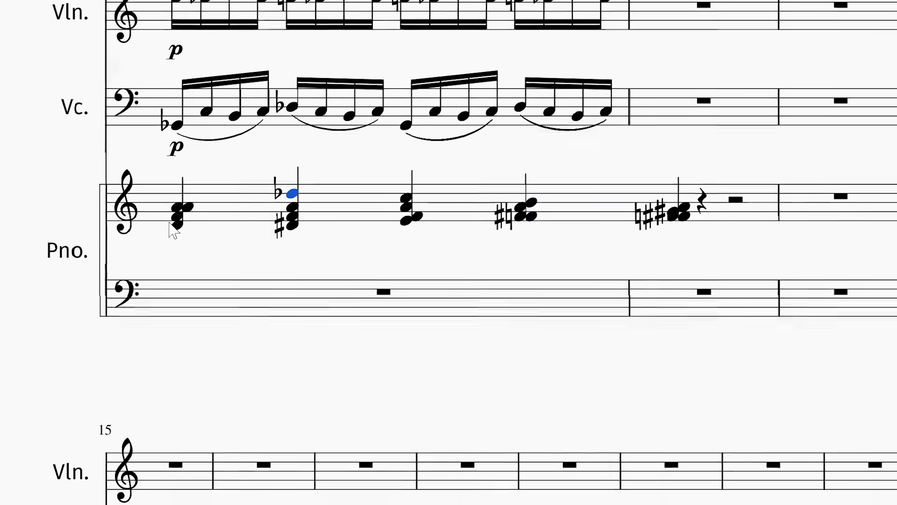
# Step: In MuseScore, select the lowest note of the piano's first chord and open the mixer
pyautogui.click(178, 229)
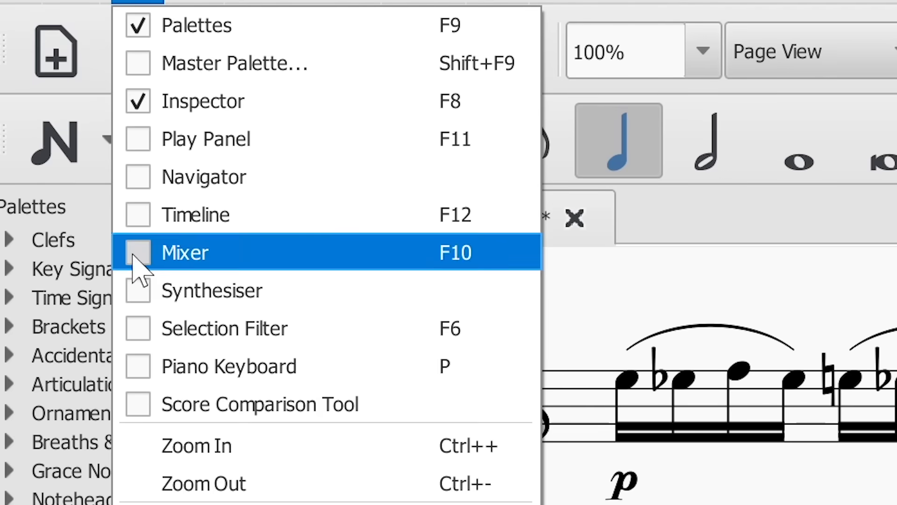
pyautogui.click(134, 253)
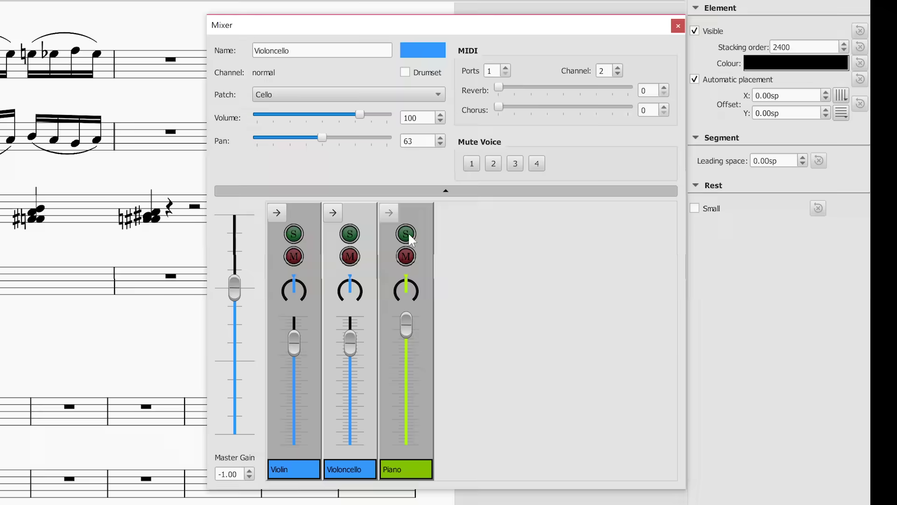
# Step: In Sibelius, select a top note in the piano's right-hand chords and step forward through the following chords
pyautogui.click(789, 360)
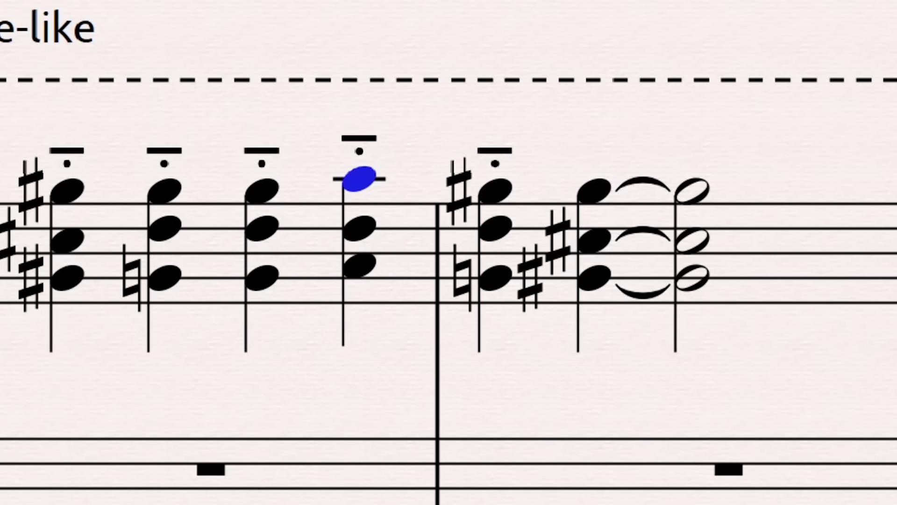
pyautogui.press('Right')
pyautogui.press('Right')
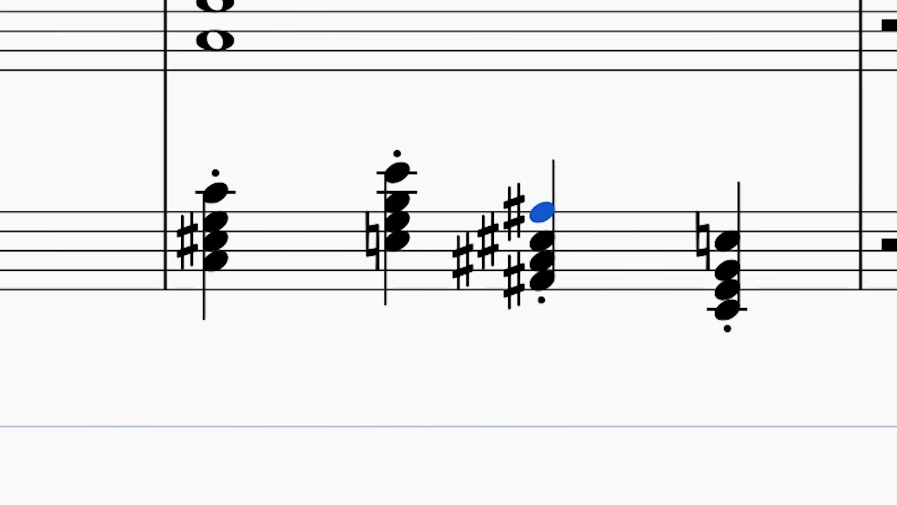
# Step: In MuseScore, step back and forth through the piano's left-hand staccato chords to hear them
pyautogui.press('Left')
pyautogui.press('Left')
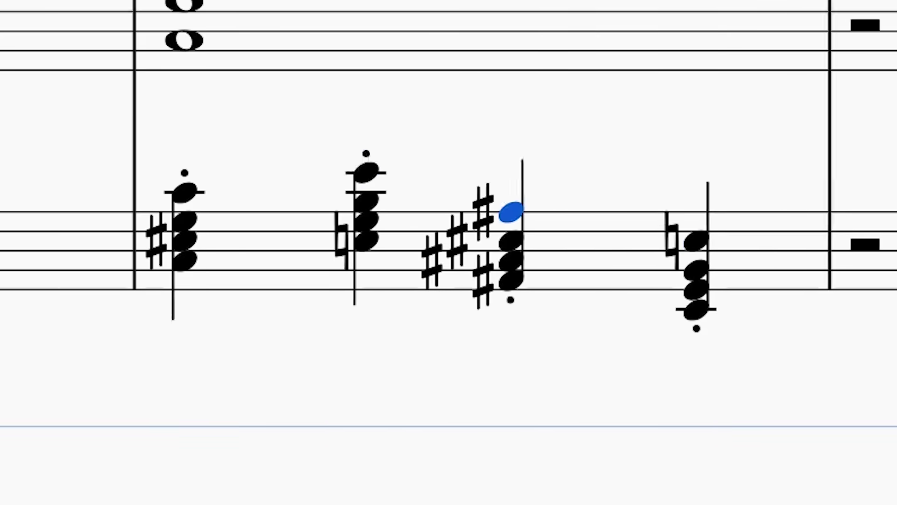
pyautogui.press('Right')
pyautogui.press('Left')
pyautogui.press('Left')
pyautogui.press('Right')
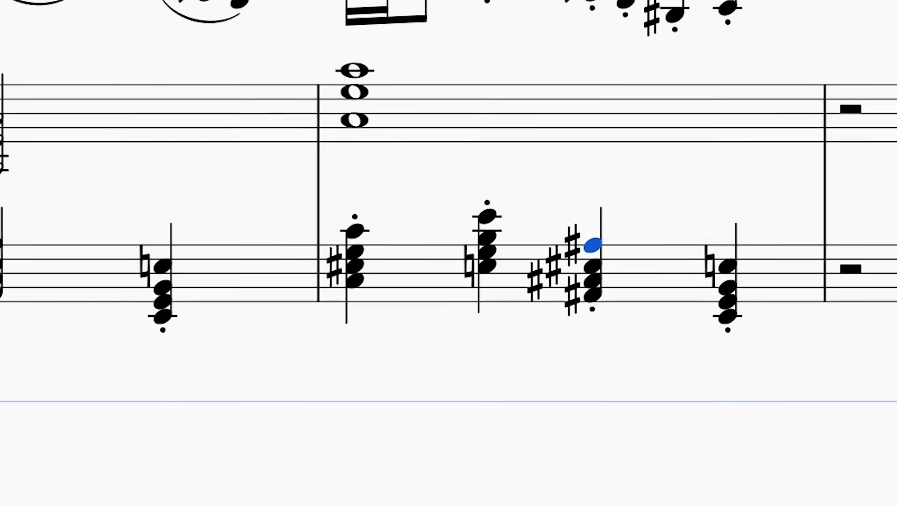
# Step: Accept the note input preferences and select notes in the first bar's chords one after another
pyautogui.click(206, 167)
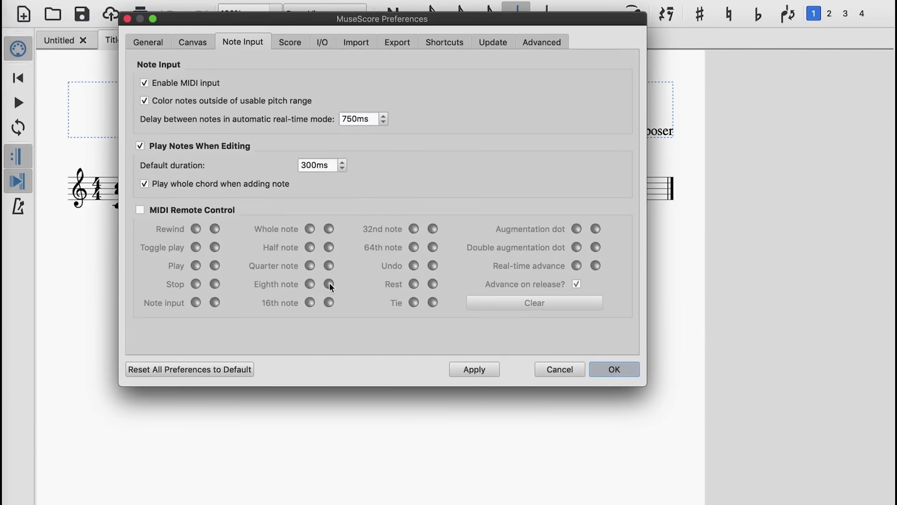
pyautogui.press('Return')
pyautogui.click(164, 203)
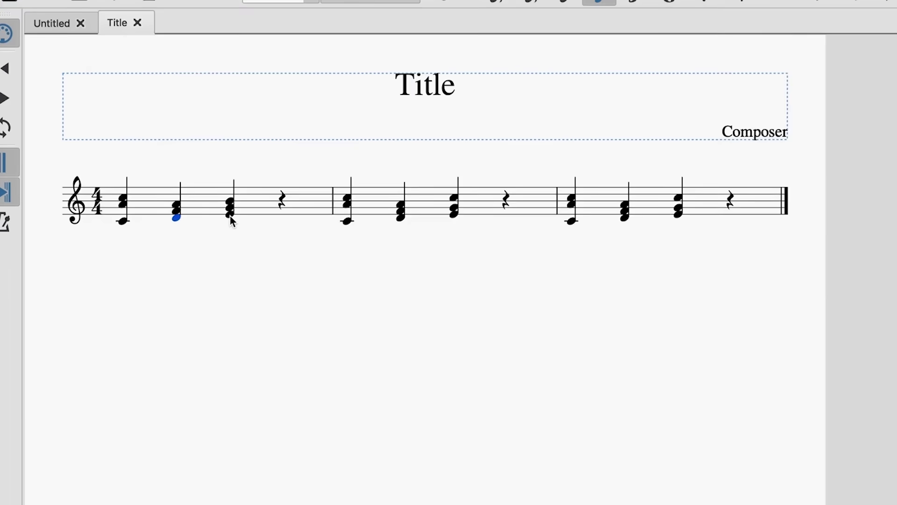
pyautogui.click(208, 195)
pyautogui.click(307, 191)
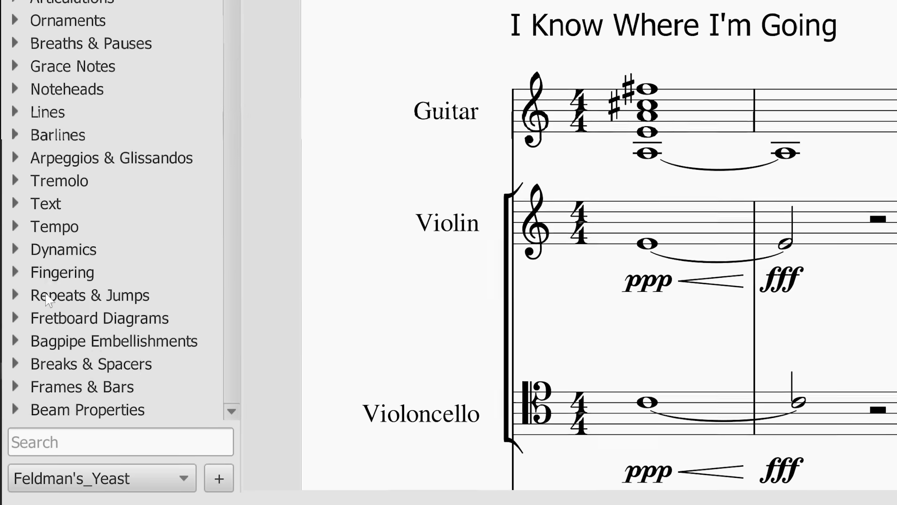
# Step: Add a fretboard diagram above the guitar's first chord
pyautogui.click(15, 318)
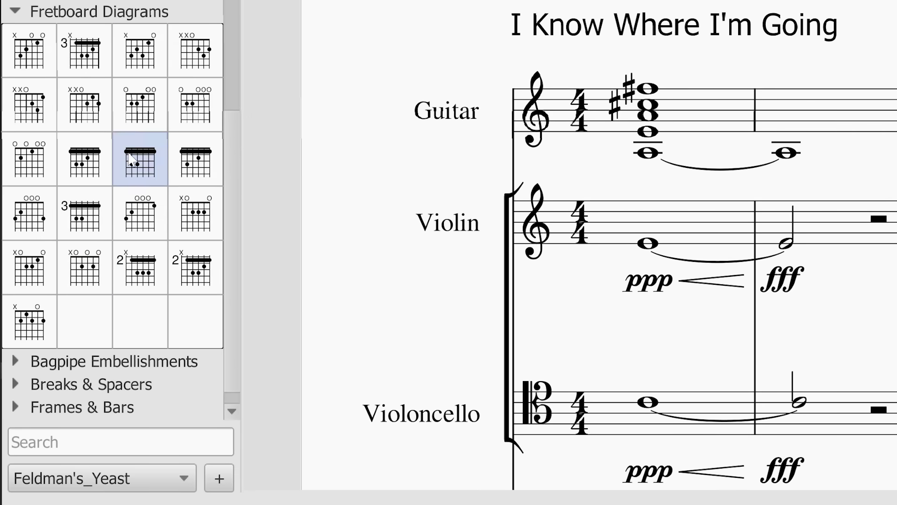
pyautogui.moveTo(140, 53); pyautogui.dragTo(648, 43)
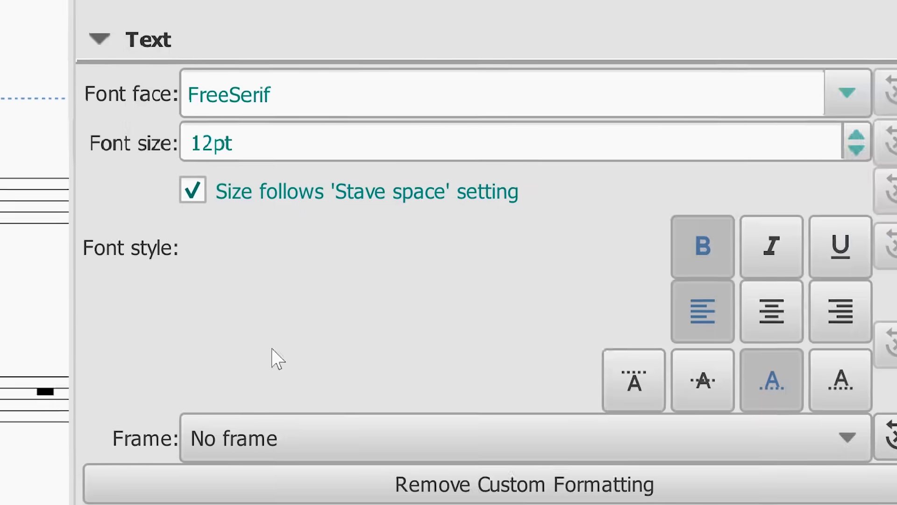
# Step: Underline the selected bold FreeSerif text
pyautogui.click(839, 244)
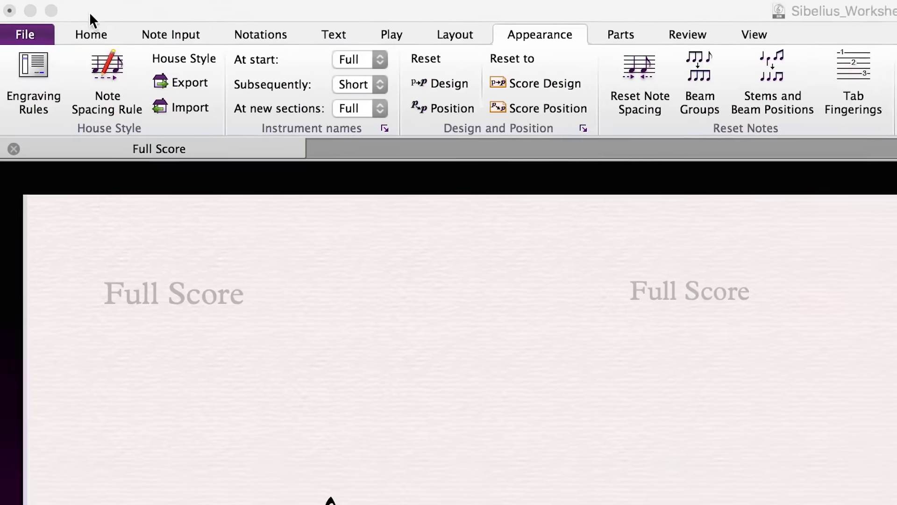
# Step: Switch to Sibelius and look through its Home and Play commands
pyautogui.click(57, 20)
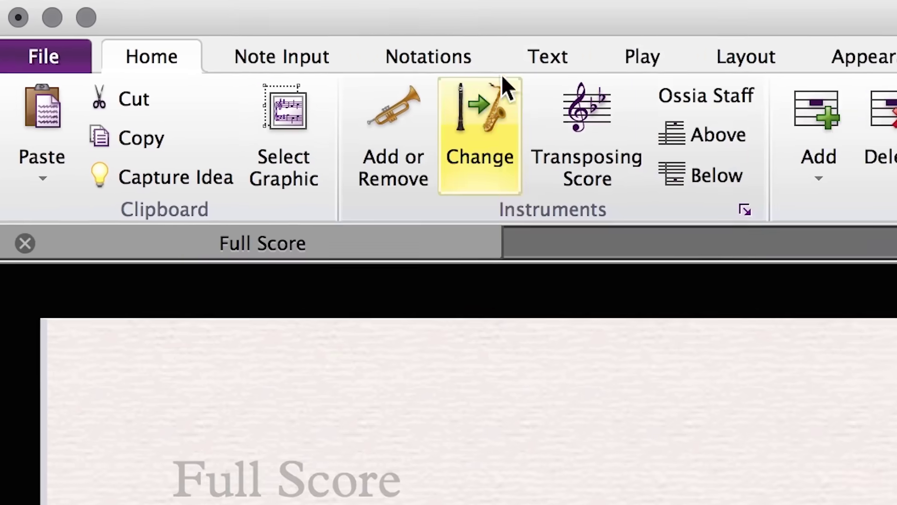
pyautogui.click(642, 56)
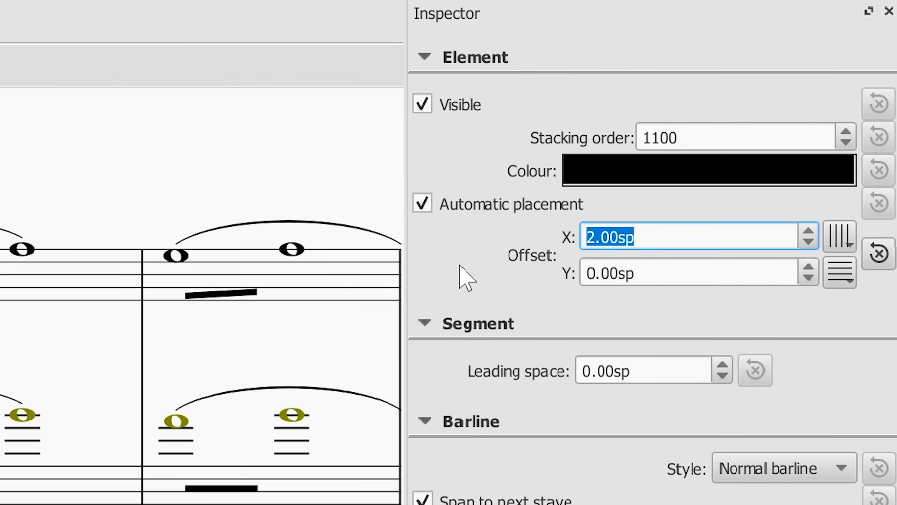
# Step: In MuseScore, set the selected barline's horizontal offset to 0 sp
pyautogui.write('0')
pyautogui.press('Return')
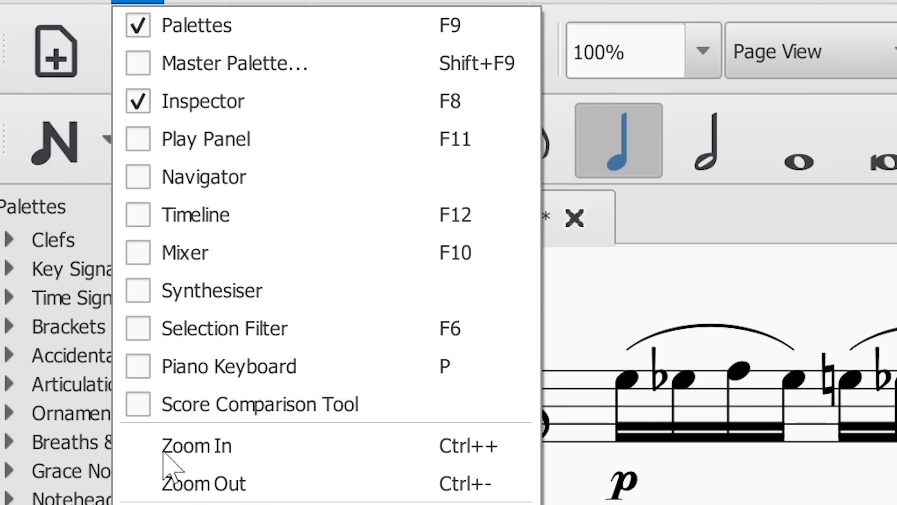
# Step: Open the mixer and toggle solo for the piano
pyautogui.click(136, 252)
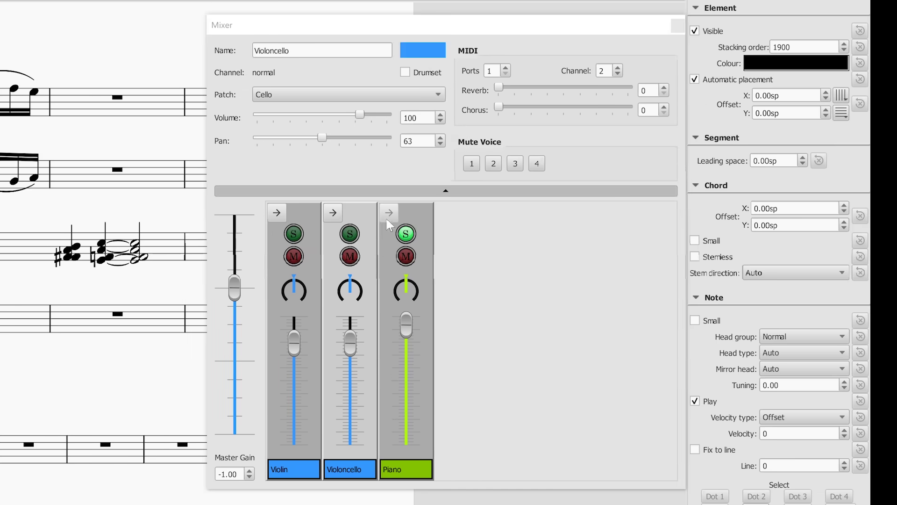
pyautogui.click(407, 233)
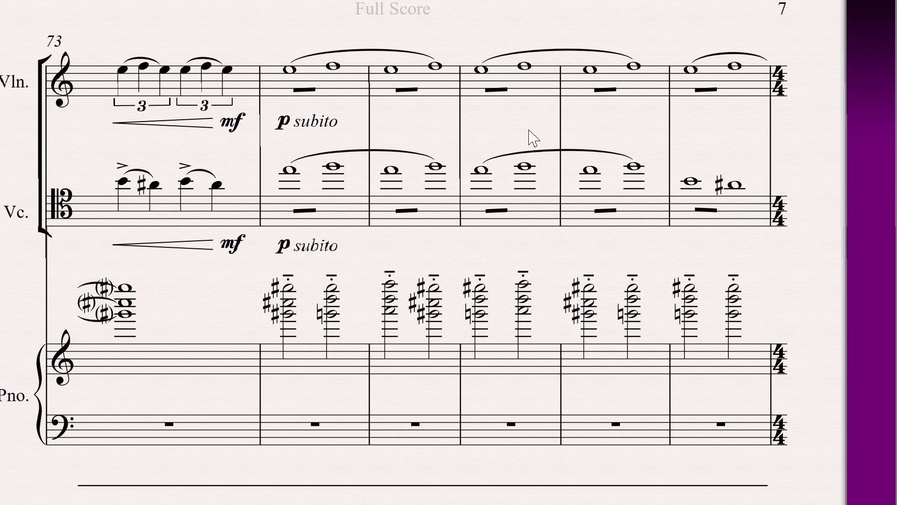
# Step: In Sibelius, select the cello's first note in bar 77
pyautogui.click(590, 168)
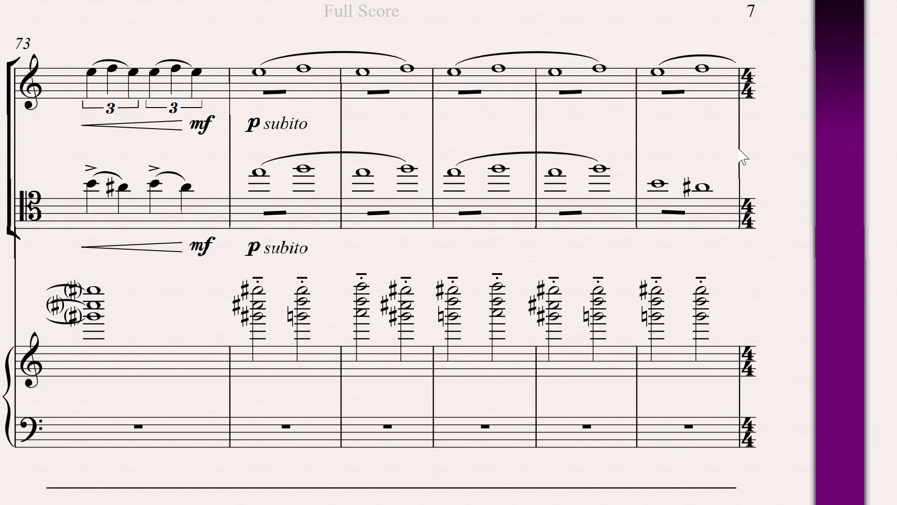